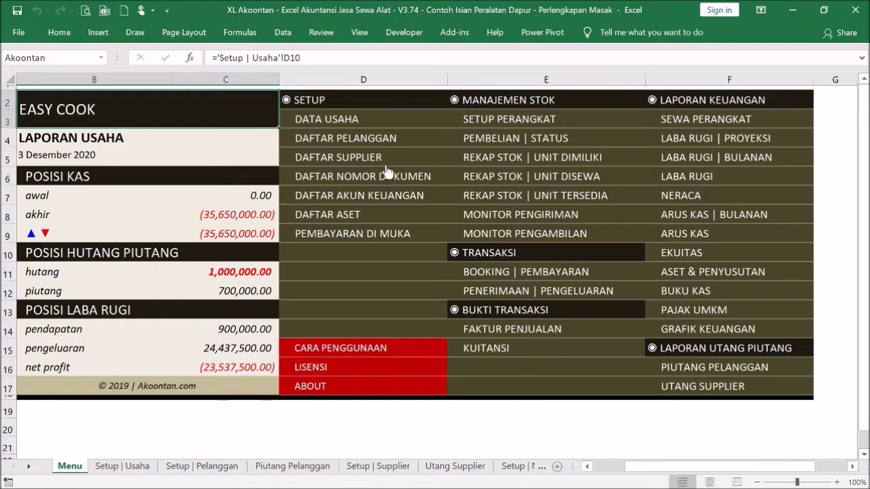
# Step: Open the DATA USAHA setup, review the bookkeeping year, business name and address cells, and return to the main menu
pyautogui.click(346, 120)
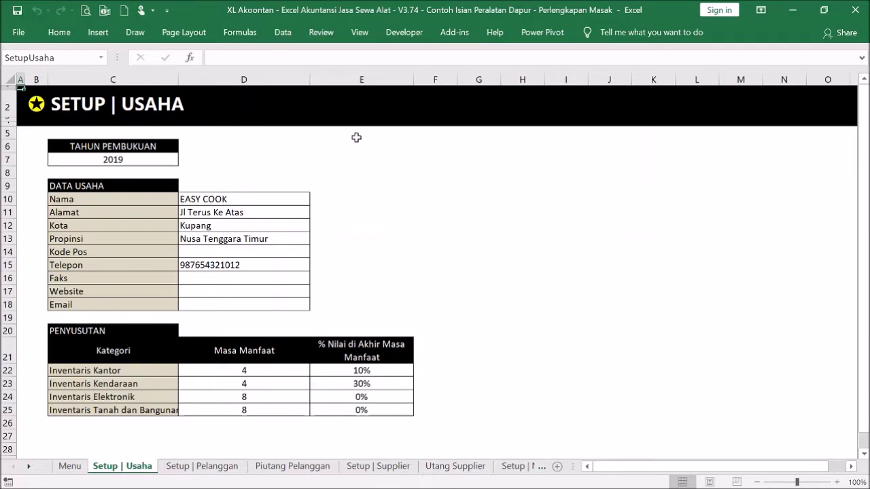
pyautogui.click(158, 158)
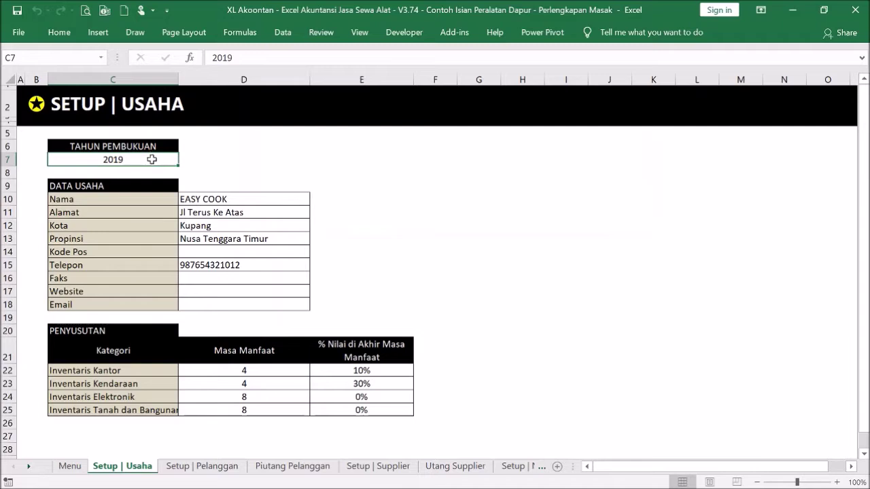
pyautogui.click(259, 197)
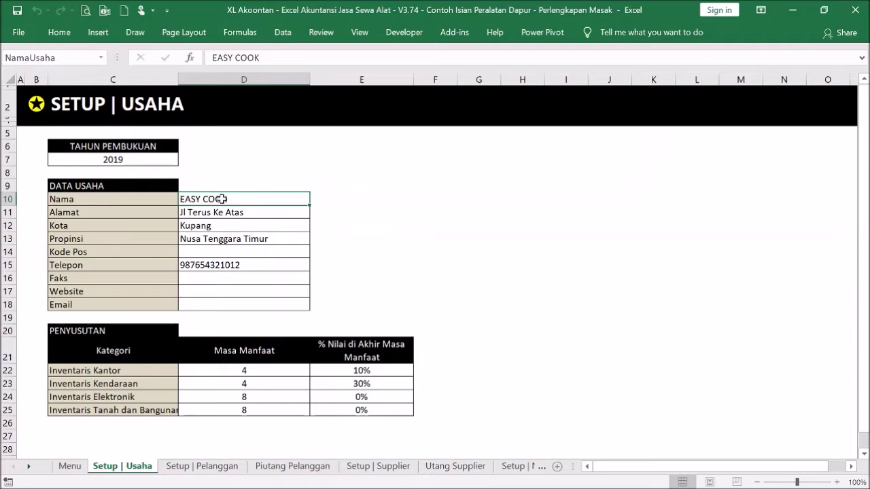
pyautogui.moveTo(236, 213); pyautogui.dragTo(234, 231)
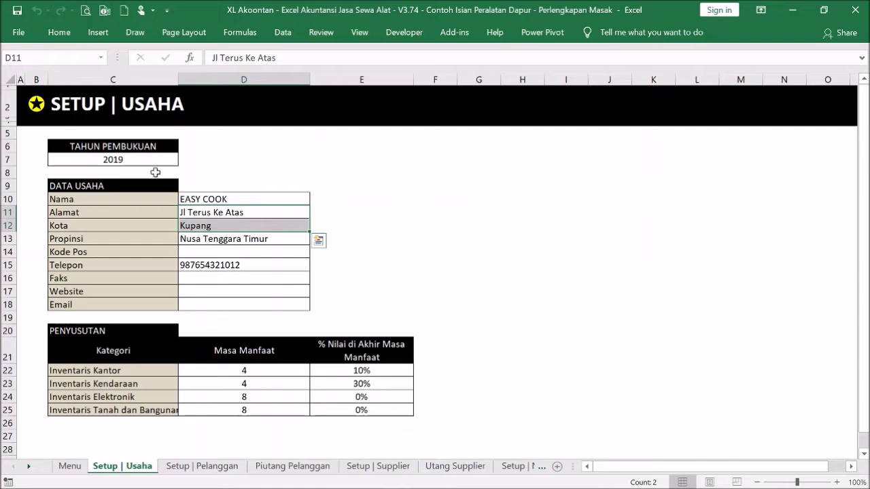
pyautogui.click(35, 106)
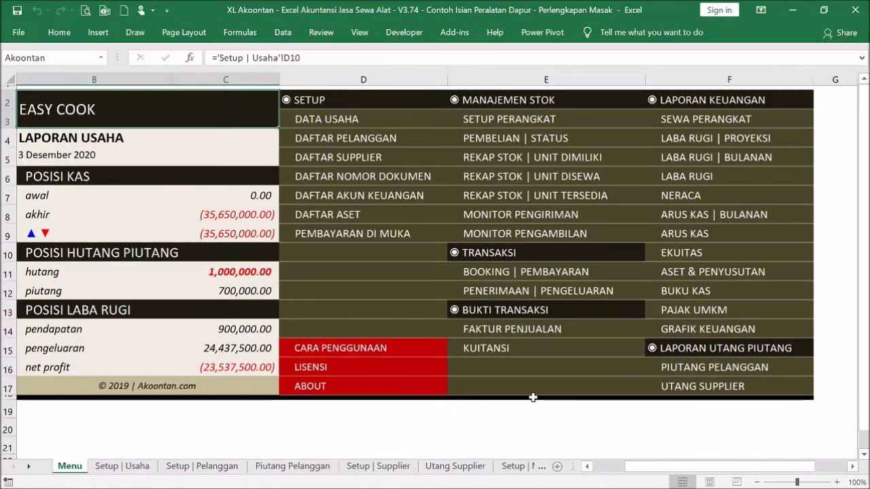
# Step: Open FAKTUR PENJUALAN, examine the business name and address in the invoice header, and return to the main menu
pyautogui.click(510, 331)
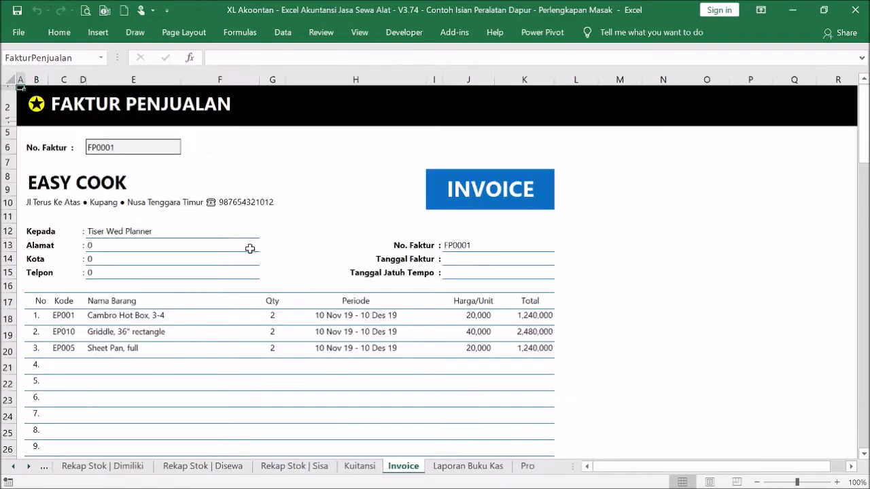
pyautogui.moveTo(25, 179); pyautogui.dragTo(213, 206)
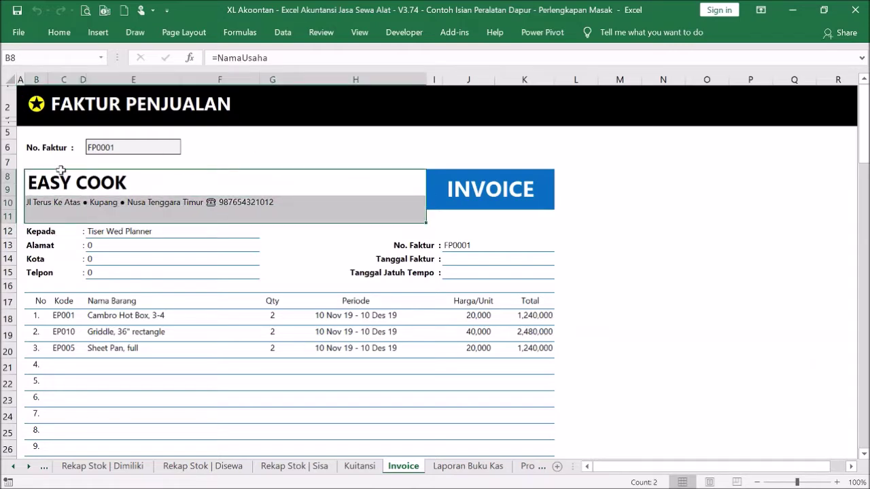
pyautogui.click(36, 105)
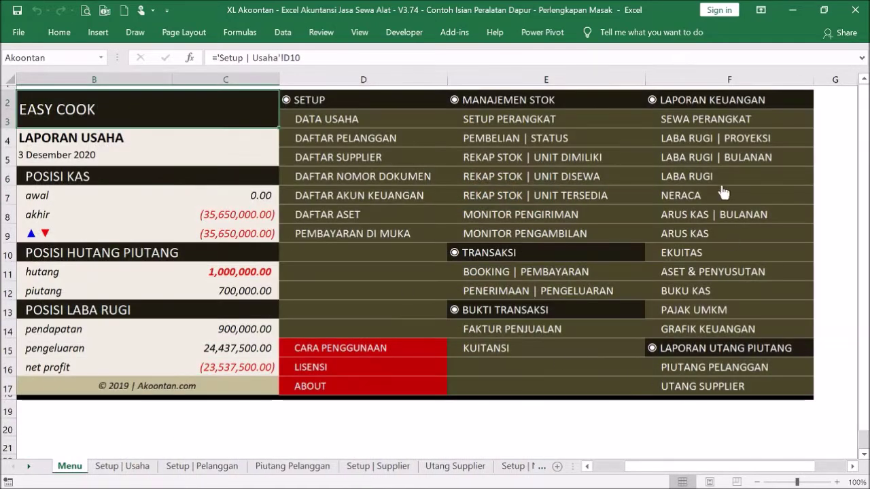
# Step: Check the business name heading in the SEWA PERANGKAT and LABA RUGI | BULANAN reports, returning to the main menu after each
pyautogui.click(714, 122)
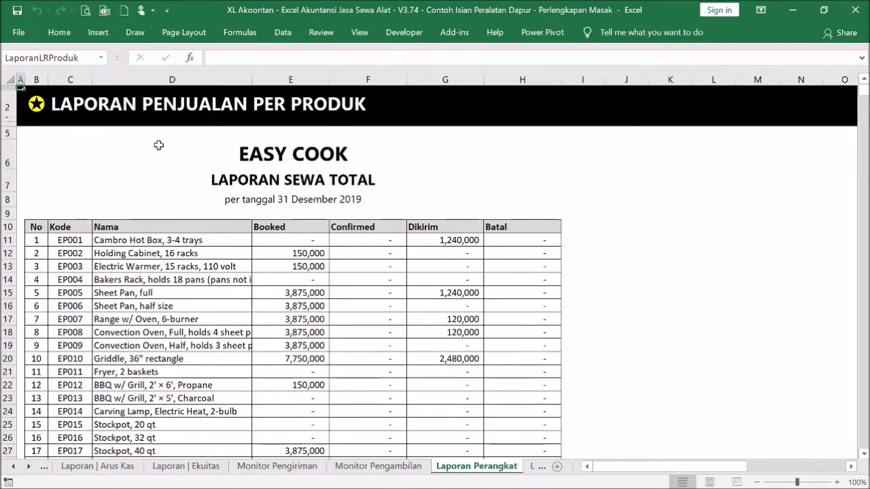
pyautogui.click(36, 105)
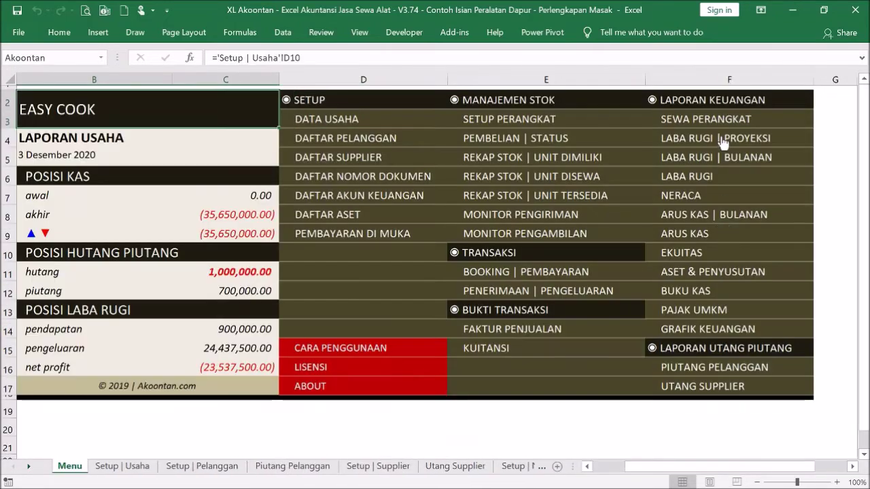
pyautogui.click(721, 163)
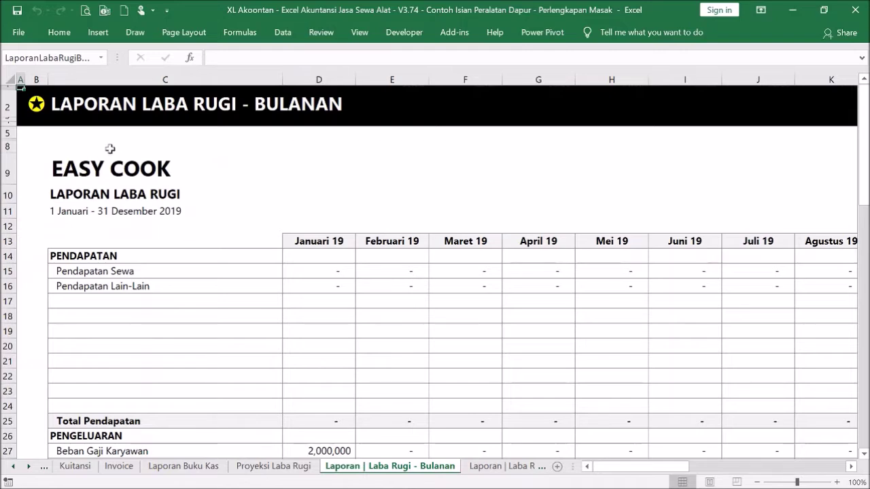
pyautogui.moveTo(111, 158); pyautogui.dragTo(112, 196)
pyautogui.click(31, 95)
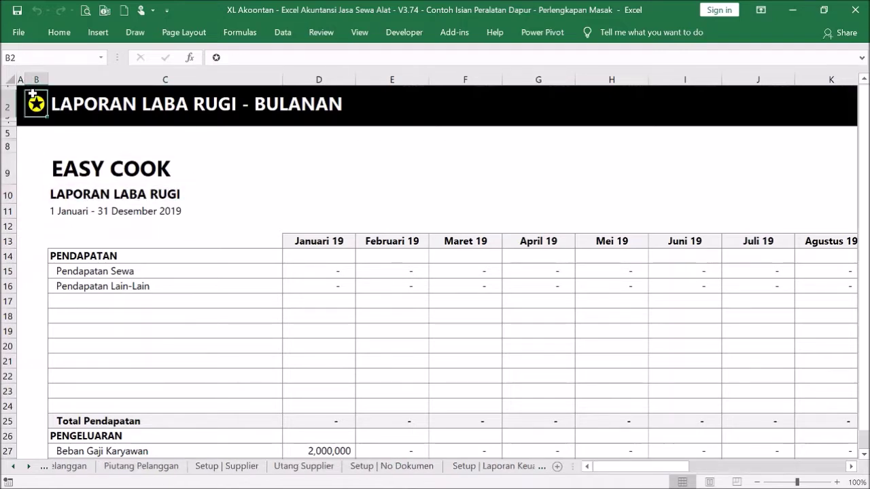
# Step: Examine the PENYUSUTAN table in DATA USAHA, covering asset categories, useful life and residual value percentages, and return to the main menu
pyautogui.click(335, 122)
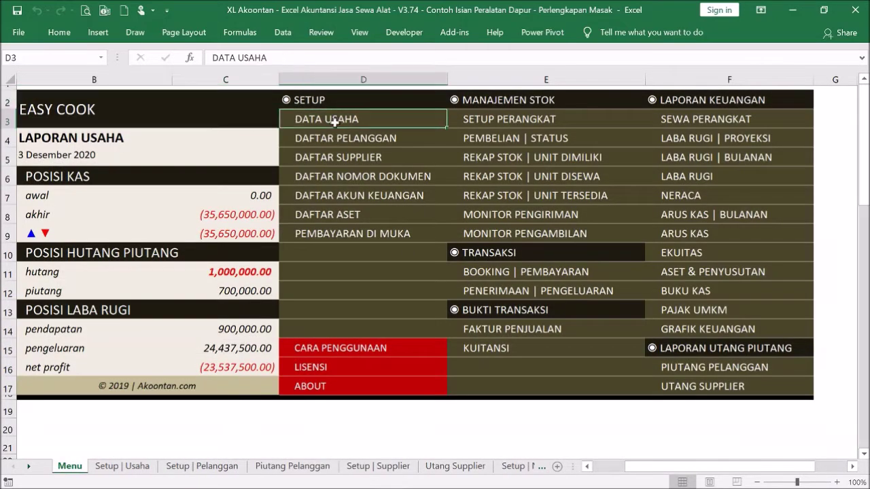
pyautogui.scroll(-1, 253, 278)
pyautogui.moveTo(202, 331); pyautogui.dragTo(255, 375)
pyautogui.click(262, 367)
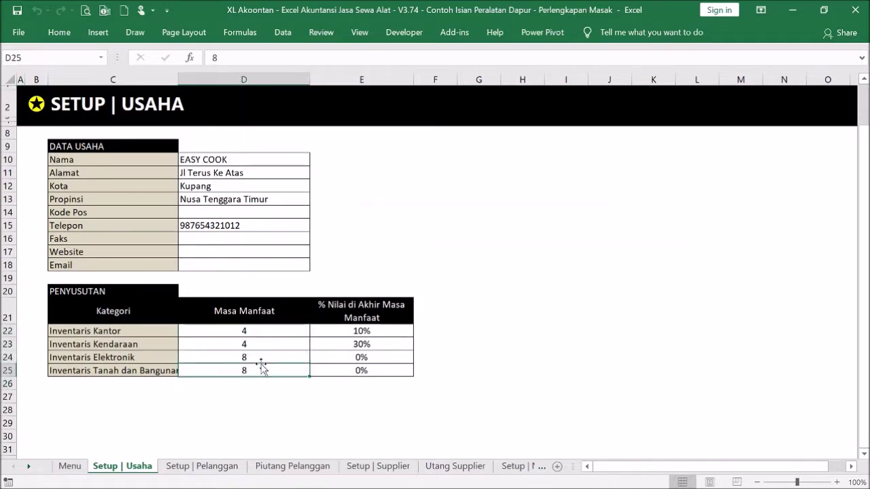
pyautogui.moveTo(334, 331); pyautogui.dragTo(335, 370)
pyautogui.click(282, 329)
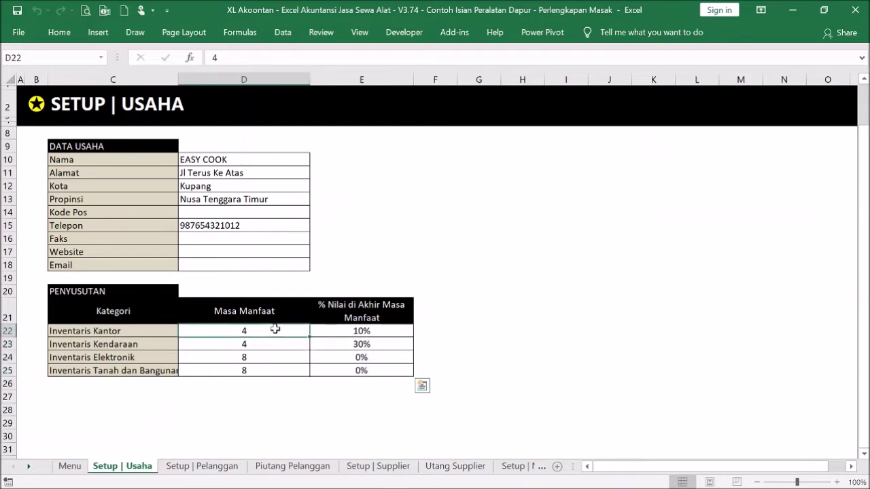
pyautogui.scroll(1, 408, 299)
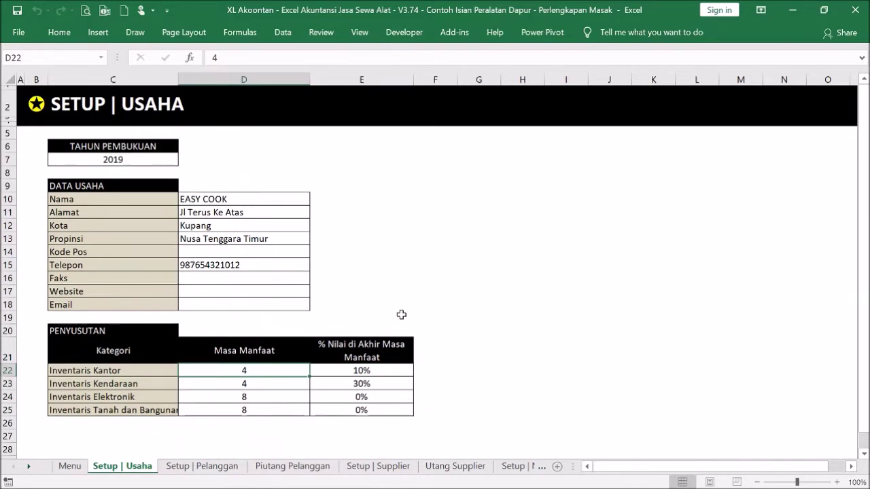
pyautogui.click(378, 370)
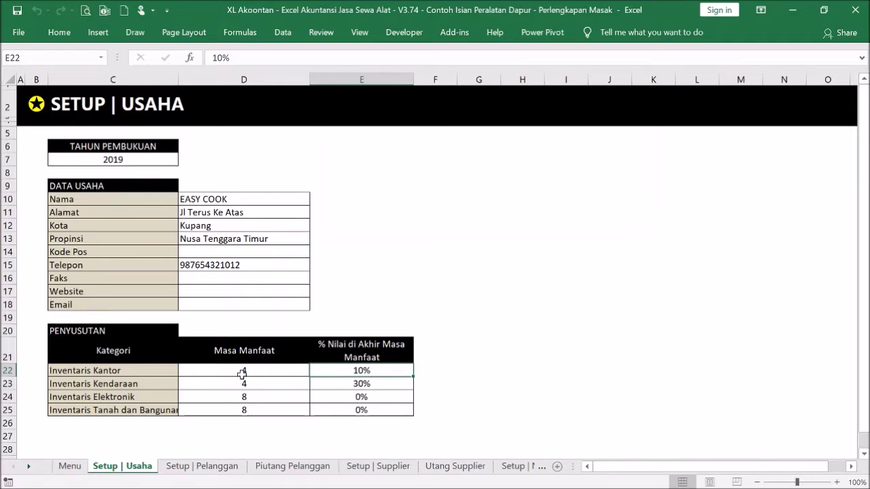
pyautogui.moveTo(119, 369); pyautogui.dragTo(126, 410)
pyautogui.click(129, 385)
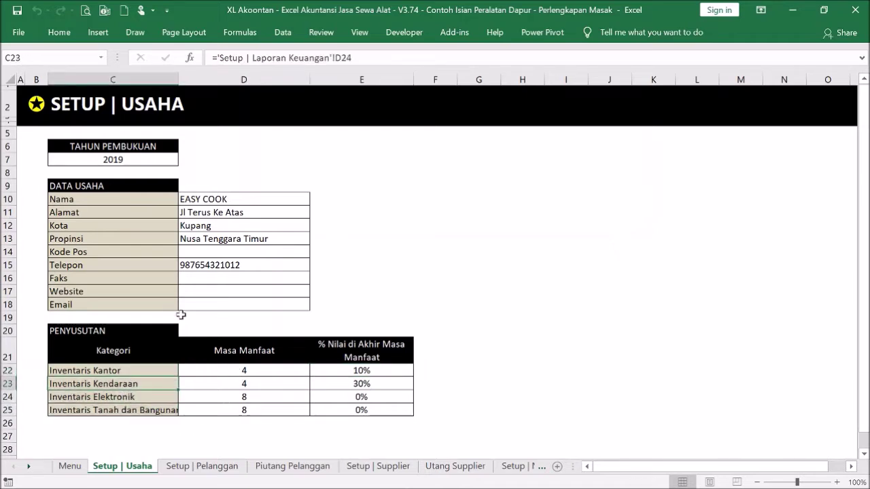
pyautogui.click(36, 104)
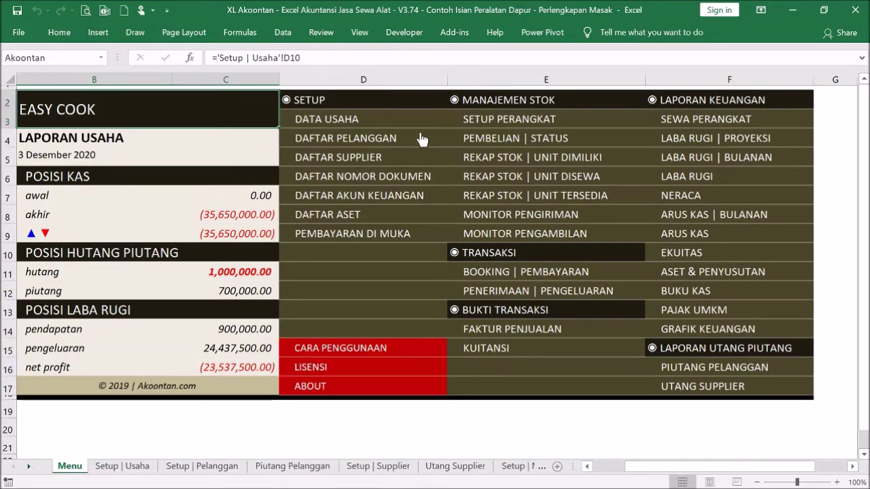
# Step: Open DAFTAR PELANGGAN, look through the customer ID and name entries, and return to the main menu
pyautogui.click(387, 138)
pyautogui.moveTo(171, 161); pyautogui.dragTo(218, 333)
pyautogui.click(154, 227)
pyautogui.scroll(-3, 163, 238)
pyautogui.scroll(3, 170, 241)
pyautogui.click(168, 202)
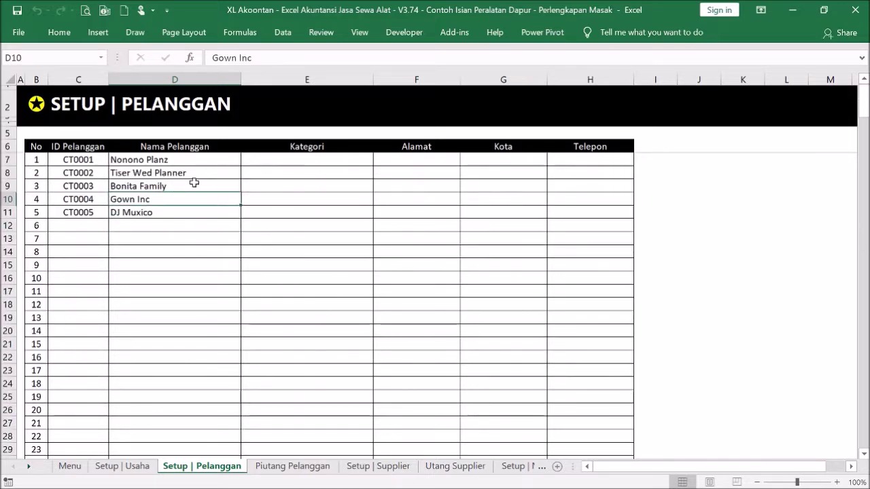
pyautogui.click(40, 105)
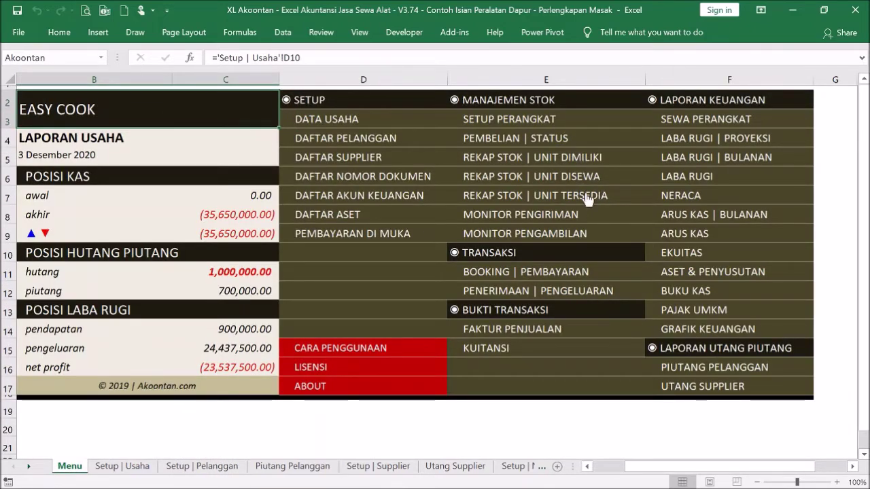
# Step: Open BOOKING | PEMBAYARAN, inspect the renter name cell of the first booking, and return to the main menu
pyautogui.click(578, 277)
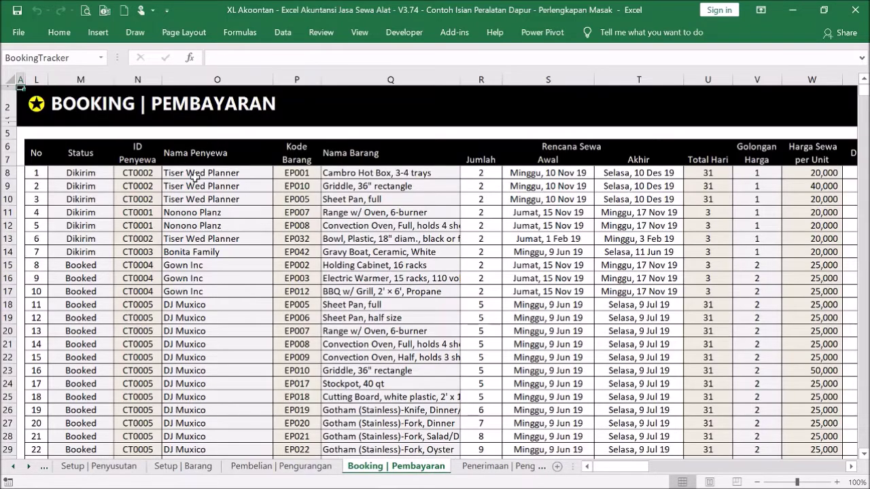
pyautogui.click(195, 173)
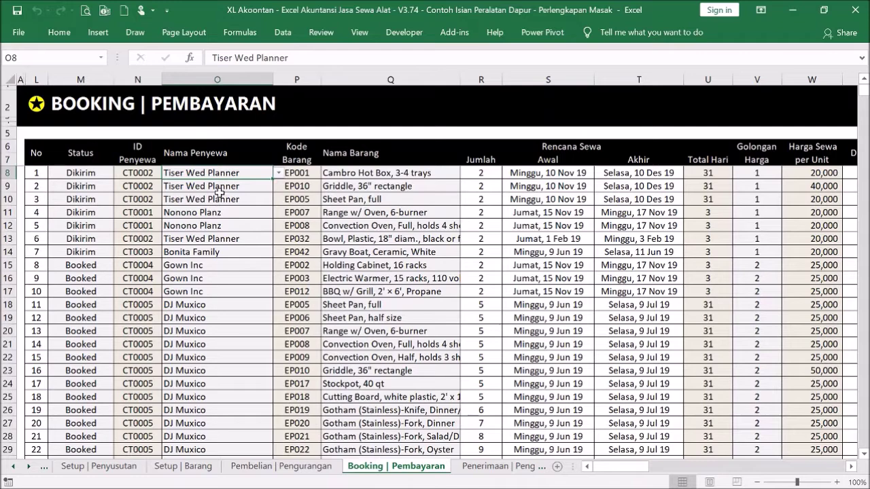
pyautogui.click(35, 104)
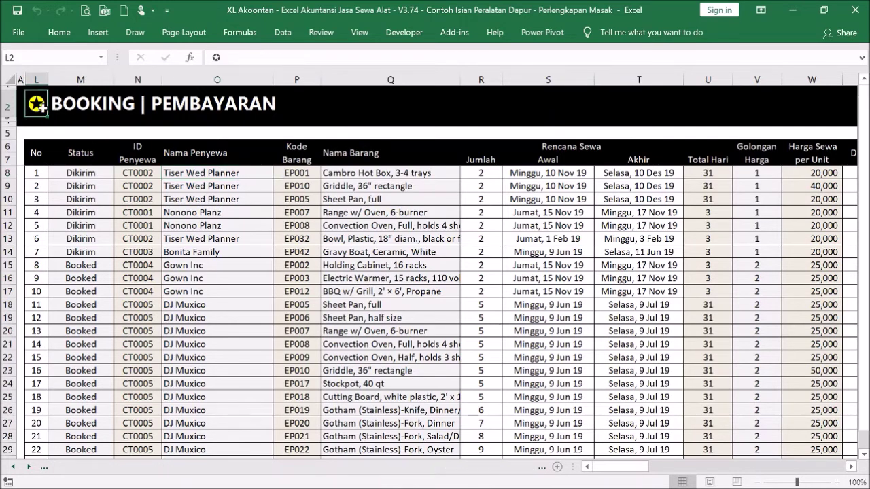
# Step: Reopen DAFTAR PELANGGAN and examine the Kategori, Alamat, Kota and Telepon columns for the listed customers
pyautogui.click(350, 138)
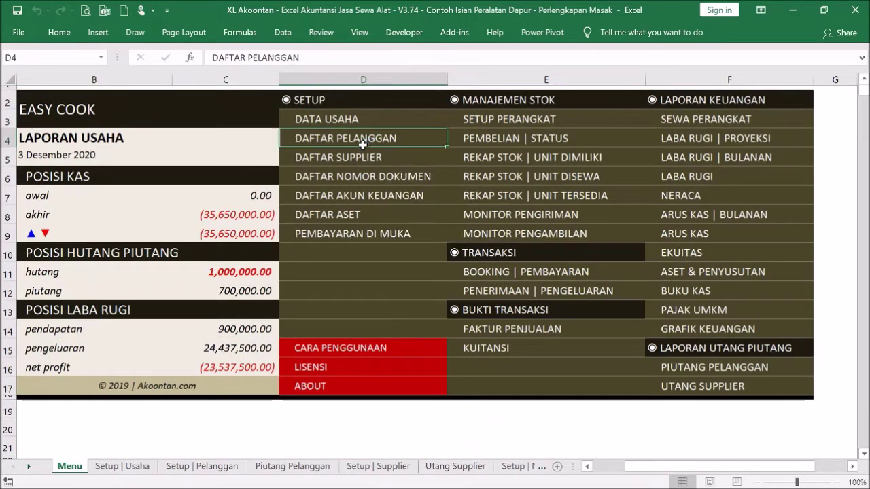
pyautogui.moveTo(255, 173); pyautogui.dragTo(614, 208)
pyautogui.moveTo(346, 145); pyautogui.dragTo(588, 178)
pyautogui.click(597, 209)
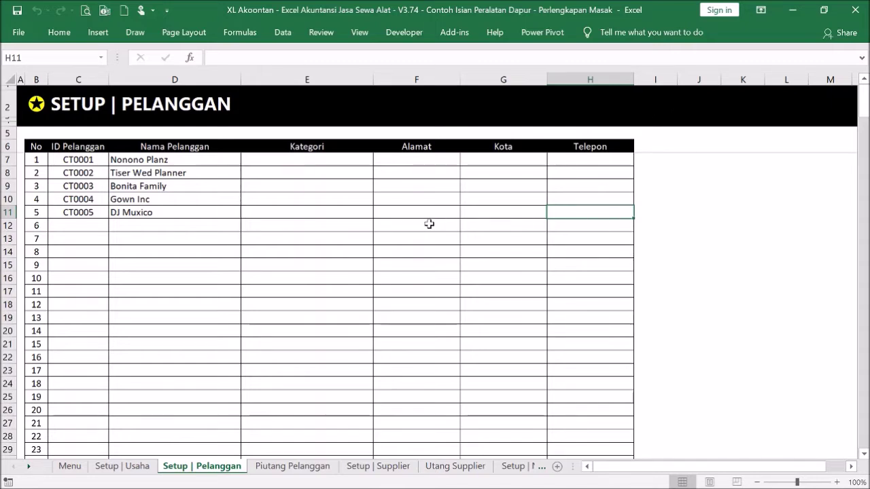
# Step: Insert a blank row above customer number 249 near the end of the customer list, and return to the main menu
pyautogui.scroll(-1, 424, 223)
pyautogui.scroll(1, 424, 223)
pyautogui.moveTo(863, 102); pyautogui.dragTo(863, 432)
pyautogui.scroll(-2, 651, 295)
pyautogui.click(57, 329)
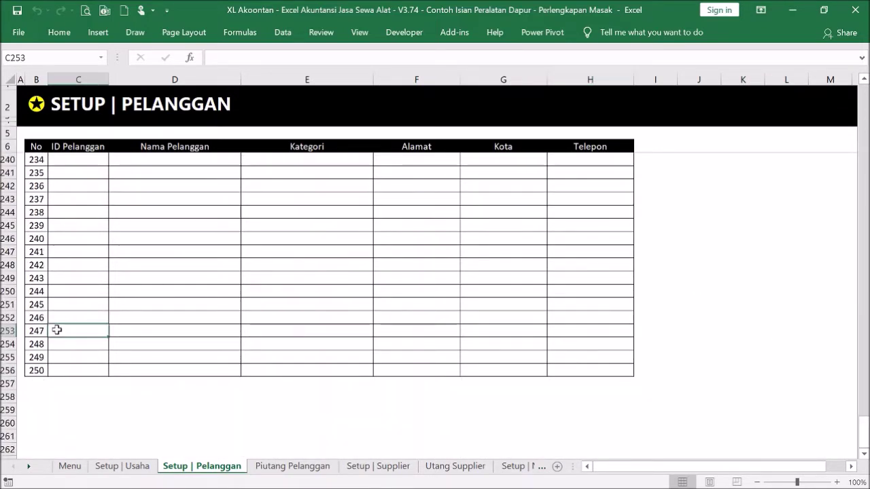
pyautogui.click(7, 357)
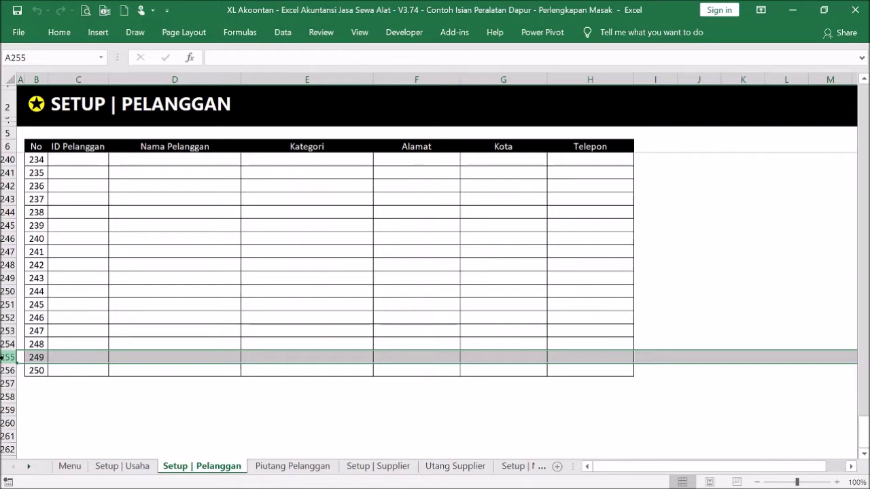
pyautogui.rightClick(54, 361)
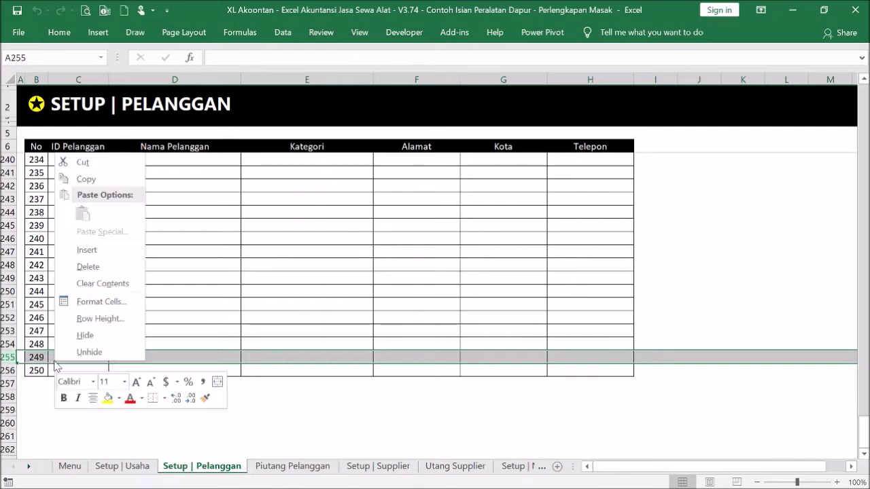
pyautogui.click(84, 250)
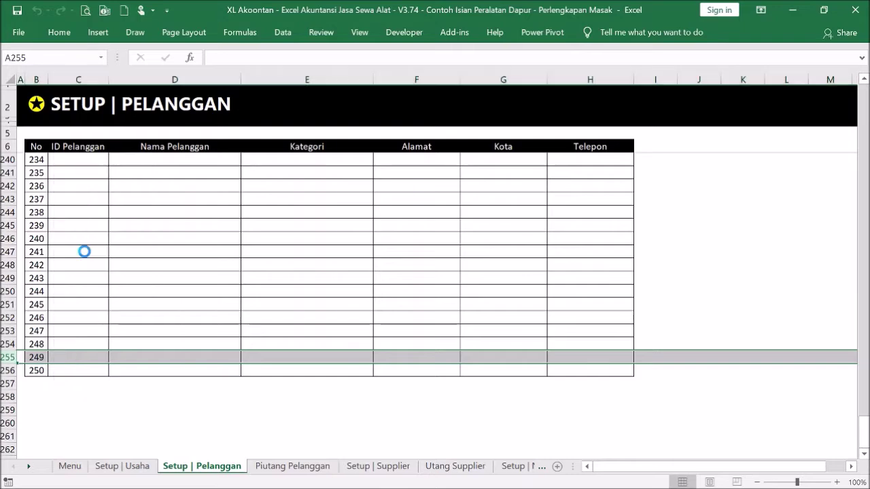
pyautogui.click(65, 291)
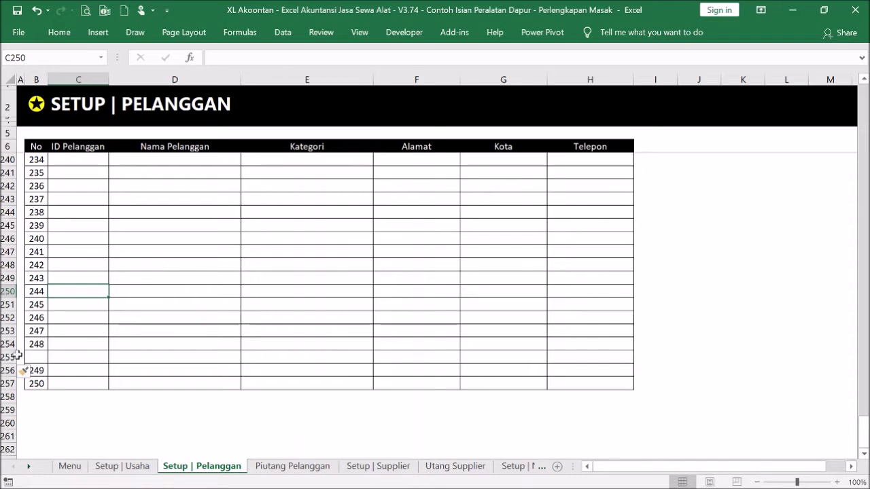
pyautogui.click(40, 105)
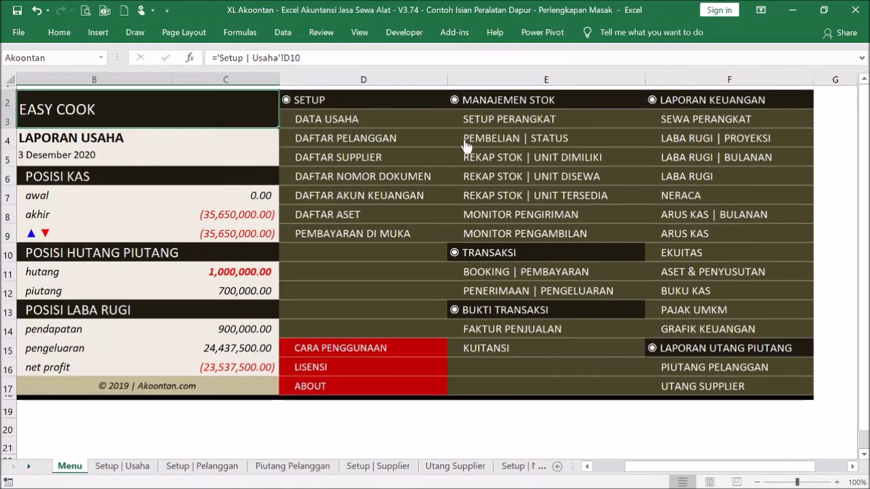
# Step: Open BOOKING | PEMBAYARAN and browse the Nama Penyewa choices offered for the first booking in O8
pyautogui.click(530, 271)
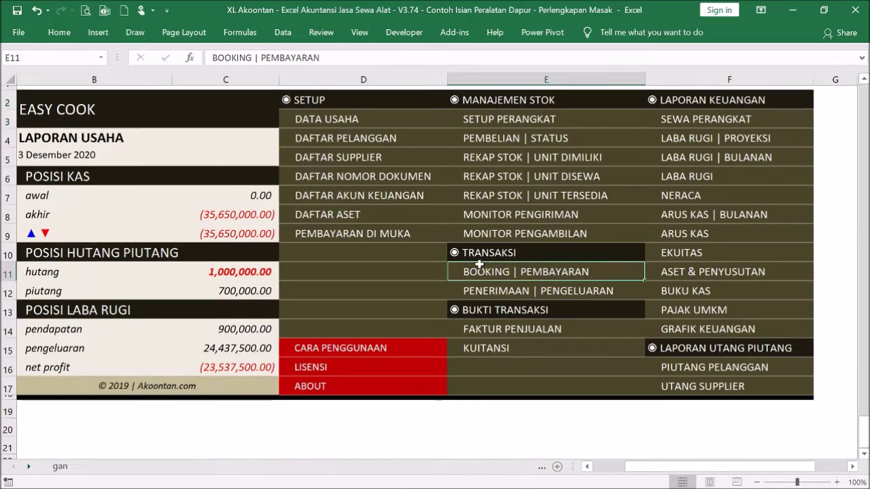
pyautogui.click(225, 172)
pyautogui.click(277, 175)
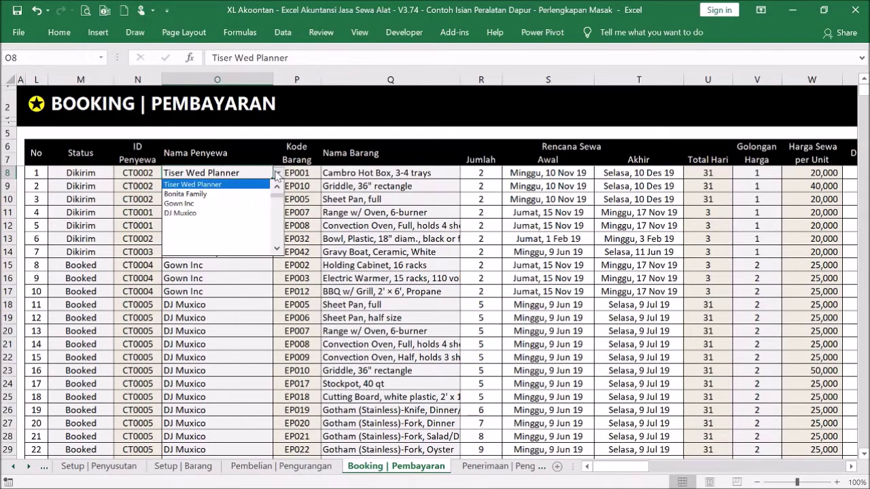
pyautogui.moveTo(283, 199); pyautogui.dragTo(279, 248)
pyautogui.scroll(5, 286, 221)
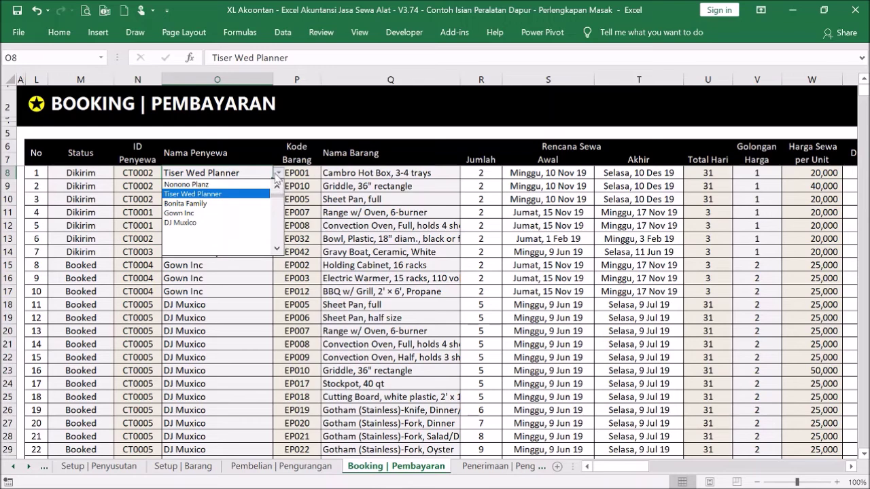
# Step: Close the renter choices and reopen DAFTAR PELANGGAN by way of the main menu
pyautogui.press('Escape')
pyautogui.click(36, 109)
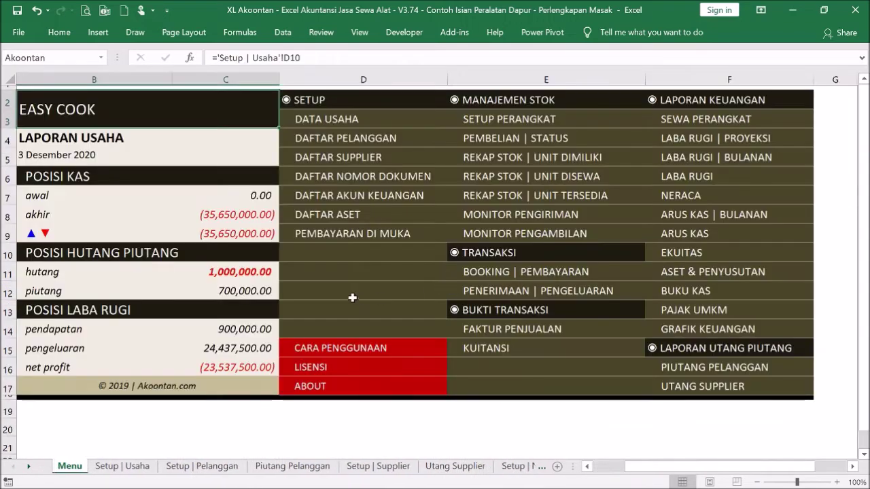
pyautogui.click(350, 144)
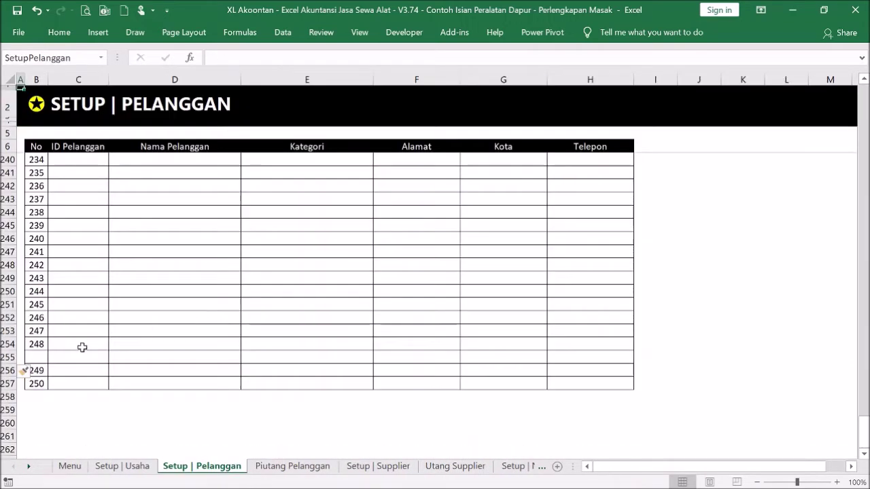
pyautogui.click(62, 316)
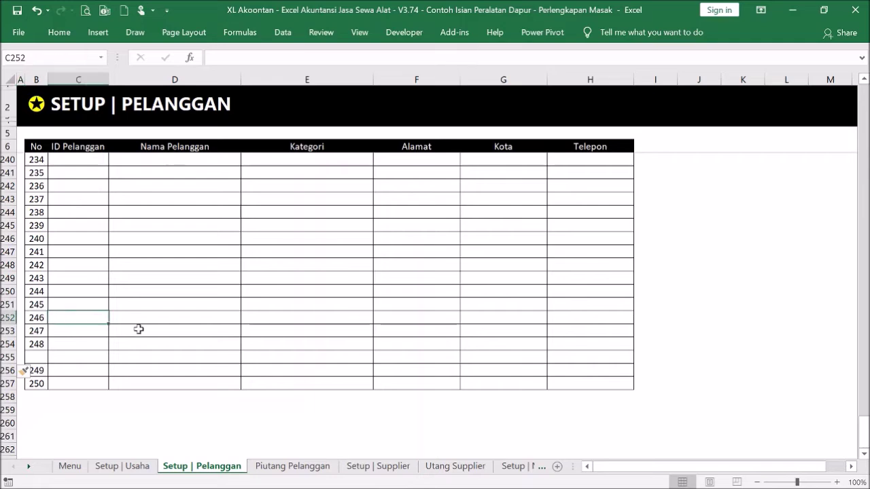
pyautogui.write('Don')
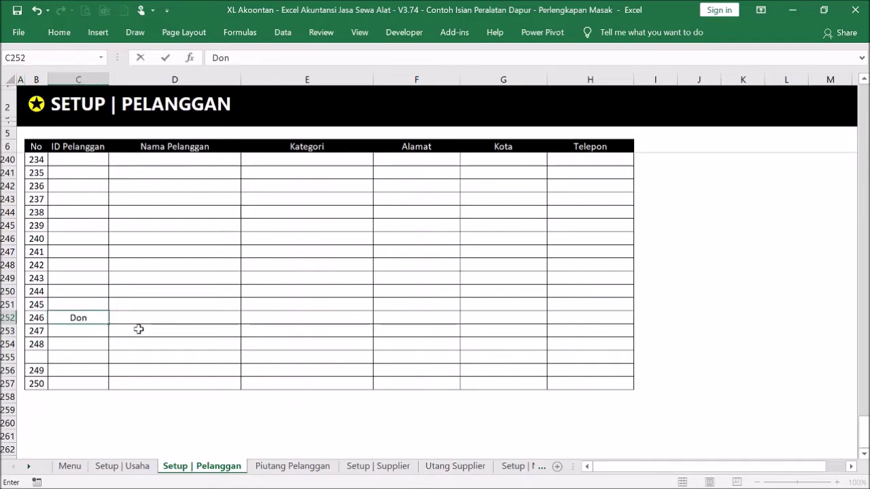
pyautogui.press('Escape')
# Step: Enter "Pelanggan 246" as customer name in D252, fill the series down through D257, and return to the main menu
pyautogui.click(146, 317)
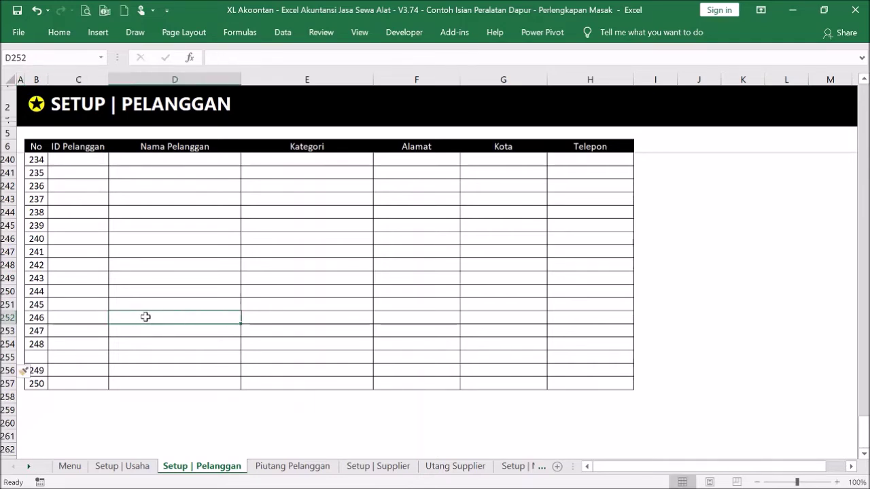
pyautogui.write('DO')
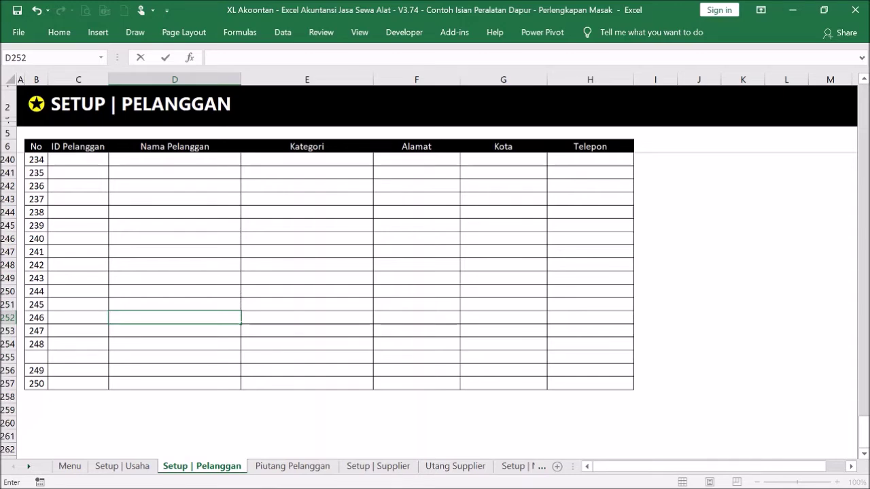
pyautogui.write('langgan 246')
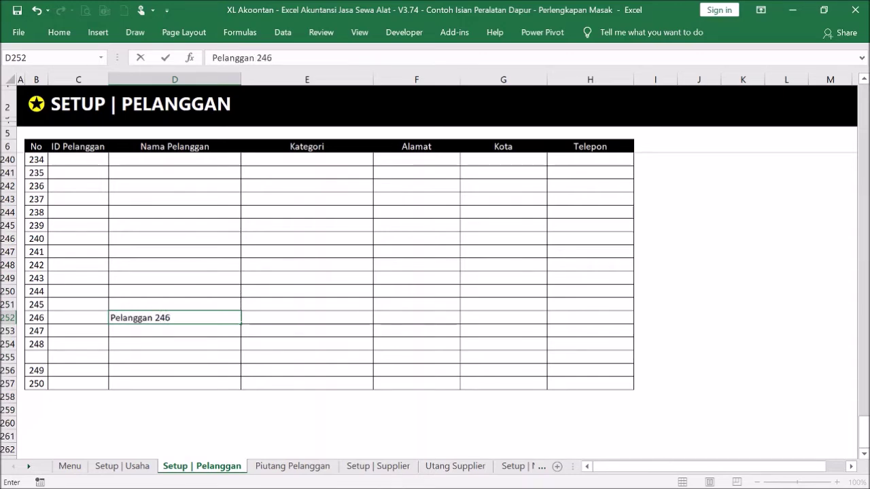
pyautogui.click(146, 316)
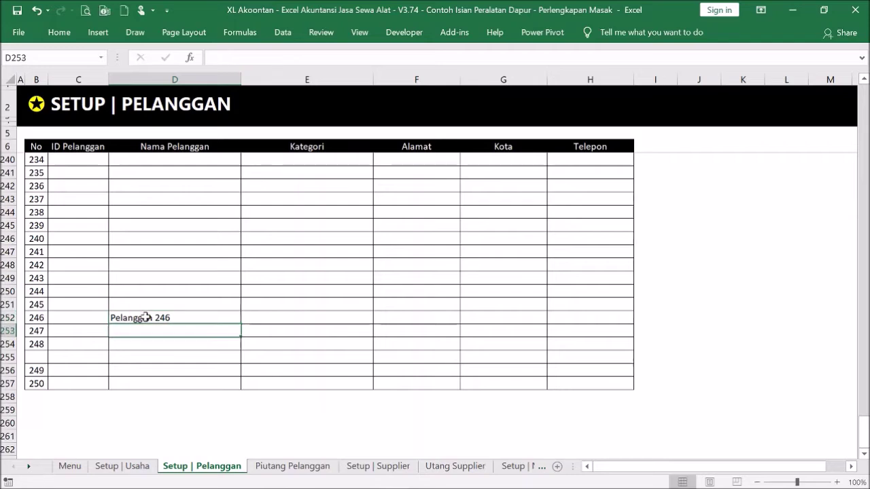
pyautogui.moveTo(243, 325); pyautogui.dragTo(238, 392)
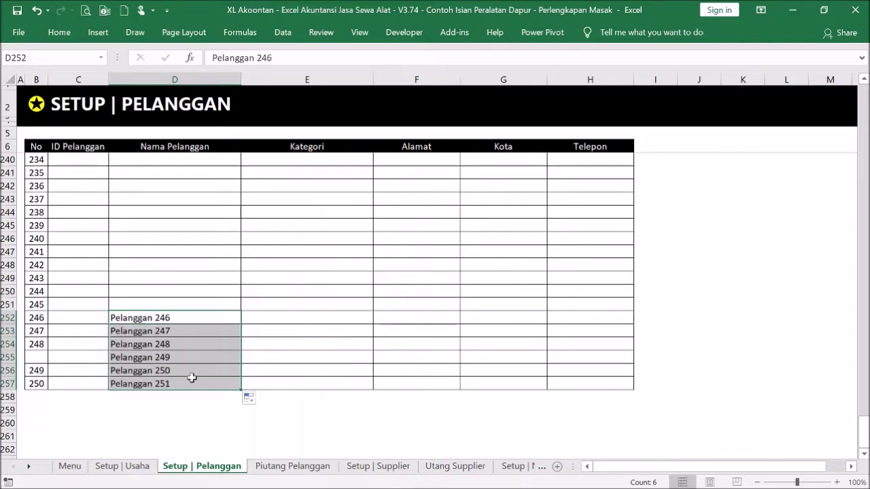
pyautogui.click(189, 383)
pyautogui.click(35, 109)
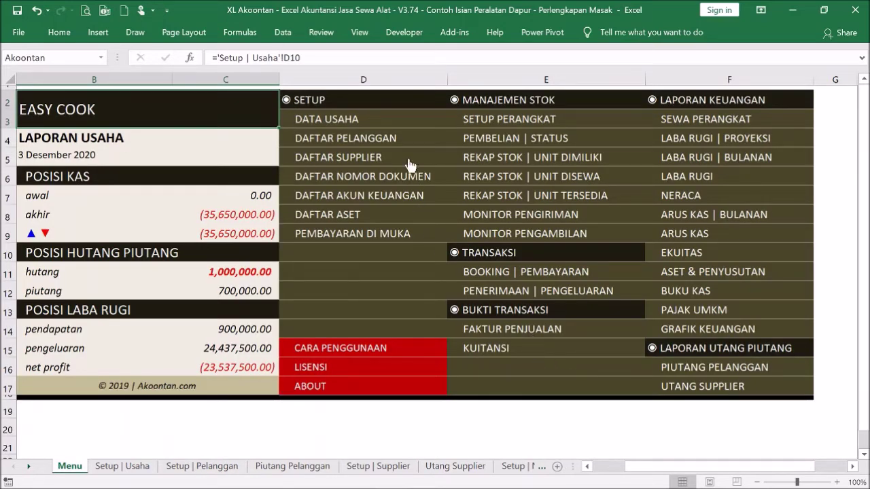
# Step: Open BOOKING | PEMBAYARAN, check the end of the Nama Penyewa choices in O8, and return to the main menu
pyautogui.click(528, 272)
pyautogui.click(259, 172)
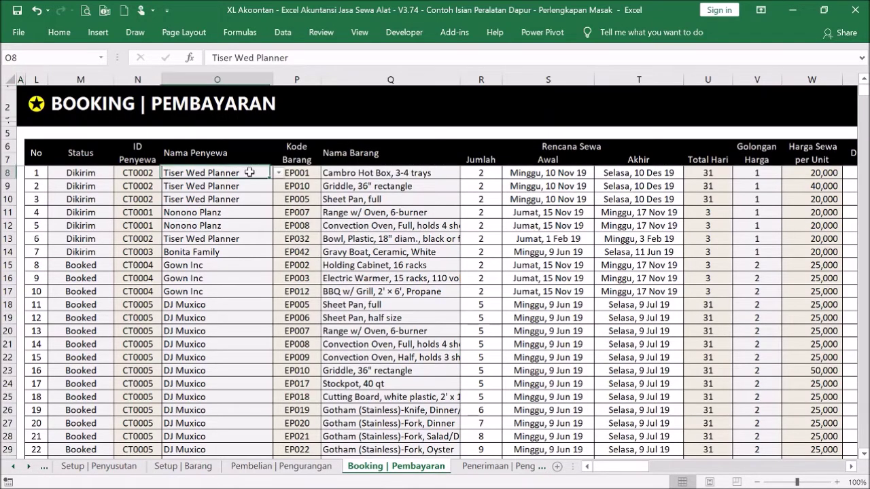
pyautogui.click(278, 175)
pyautogui.scroll(-3, 277, 202)
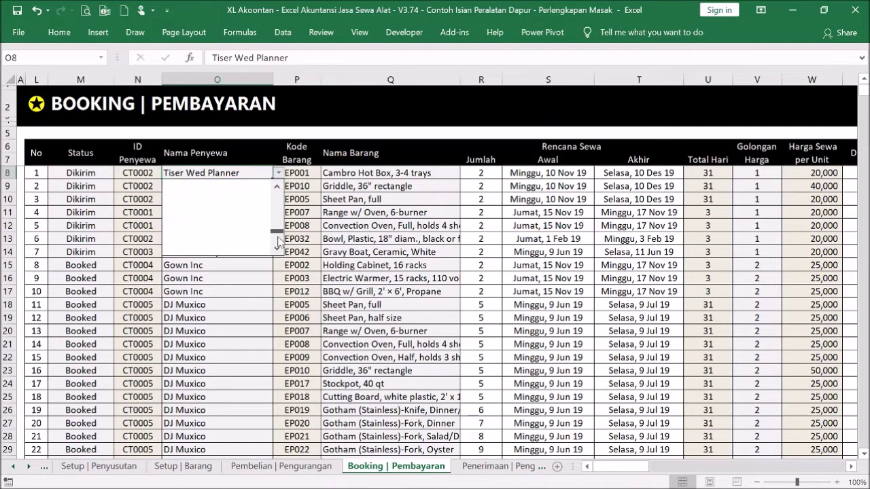
pyautogui.click(389, 253)
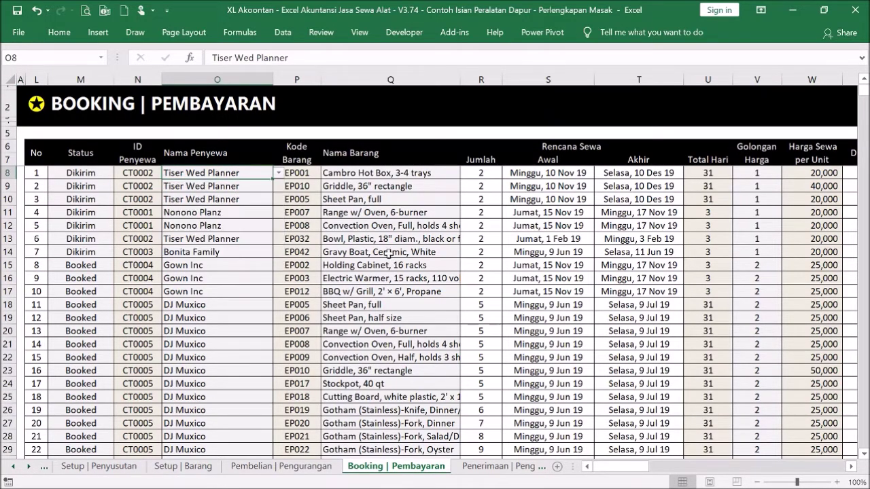
pyautogui.click(40, 110)
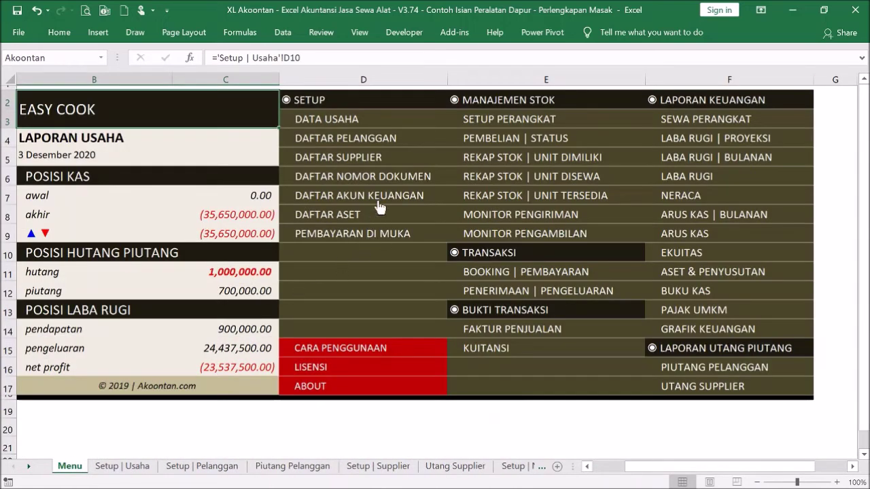
# Step: Add "Pelanggan 252" in D258, just below the customer table in DAFTAR PELANGGAN, and return to the main menu
pyautogui.click(380, 144)
pyautogui.click(152, 395)
pyautogui.write('Pelanggan 252')
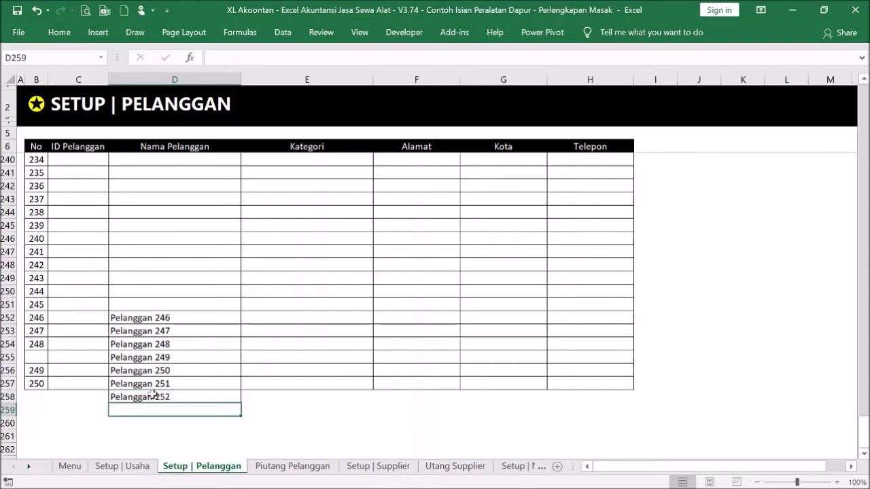
pyautogui.hotkey('ctrl', 'Return')
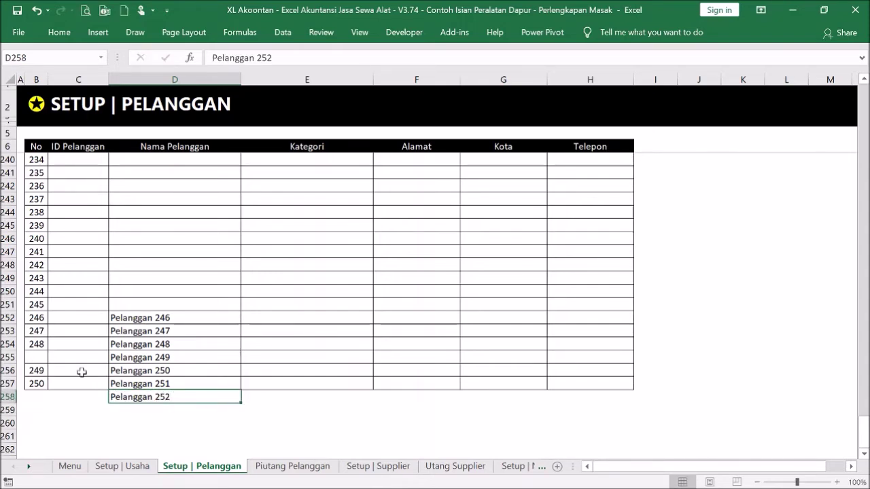
pyautogui.click(39, 112)
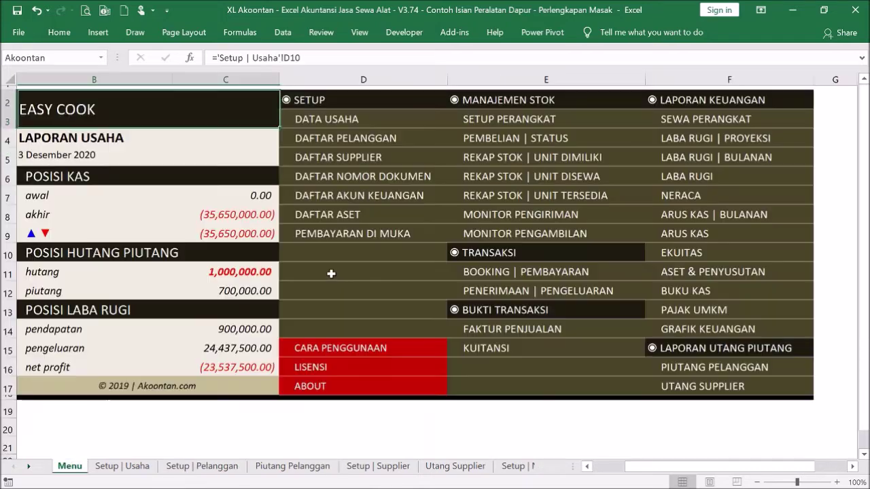
# Step: Check the renter choices in O8 of BOOKING | PEMBAYARAN for the name added below the table, and revisit DAFTAR PELANGGAN
pyautogui.click(548, 272)
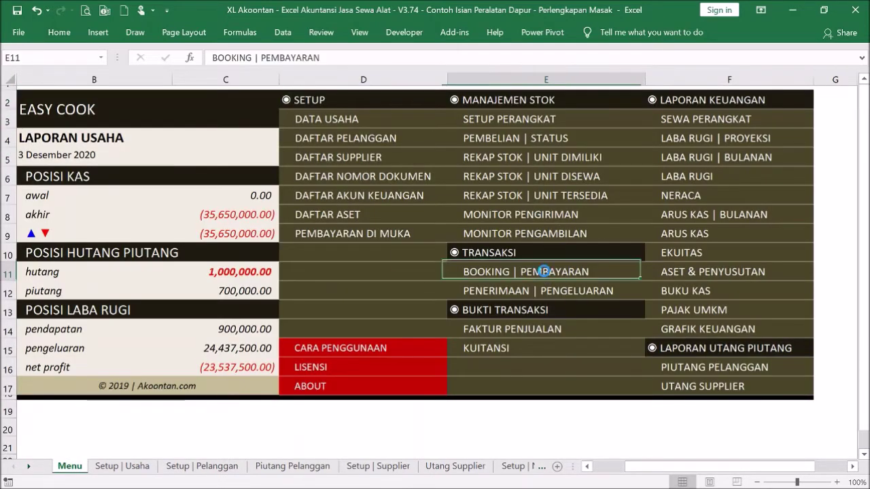
pyautogui.click(248, 177)
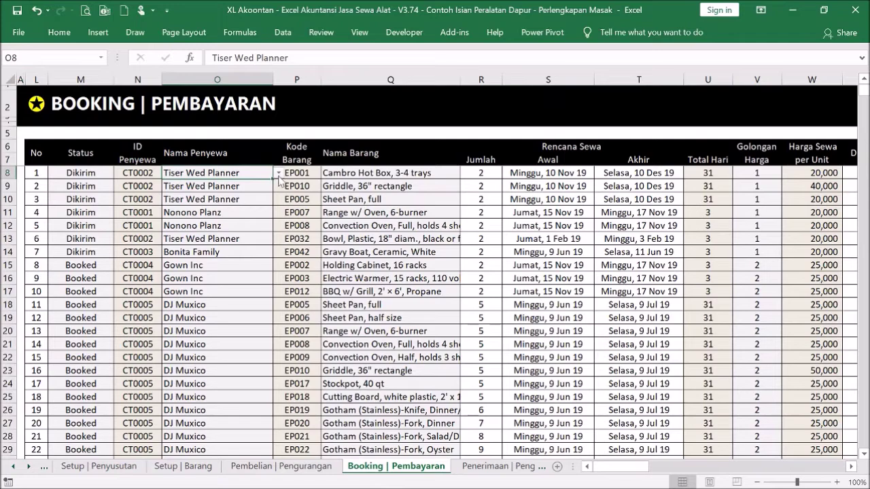
pyautogui.click(279, 174)
pyautogui.moveTo(279, 197); pyautogui.dragTo(282, 245)
pyautogui.click(453, 280)
pyautogui.click(38, 105)
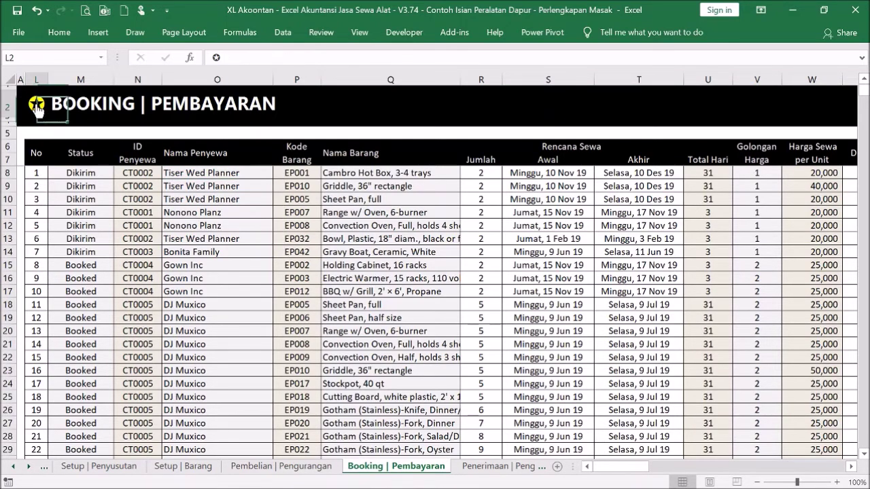
pyautogui.click(343, 143)
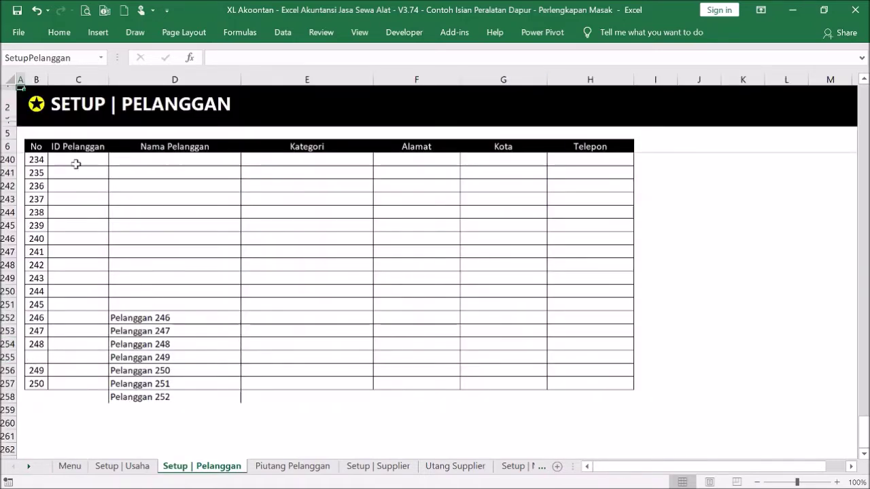
pyautogui.click(37, 107)
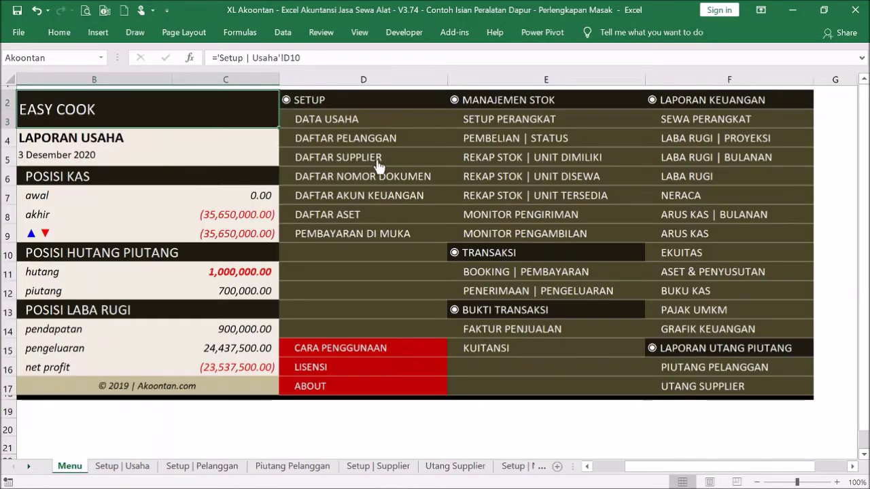
# Step: Open DAFTAR SUPPLIER, examine the supplier table from start to end, and return to the main menu
pyautogui.click(378, 163)
pyautogui.click(173, 241)
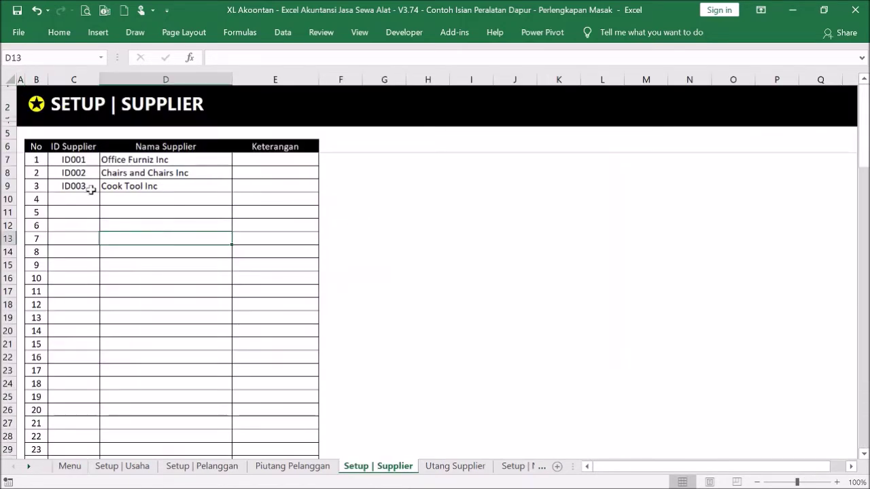
pyautogui.moveTo(863, 125); pyautogui.dragTo(863, 407)
pyautogui.moveTo(867, 474); pyautogui.dragTo(863, 102)
pyautogui.click(165, 184)
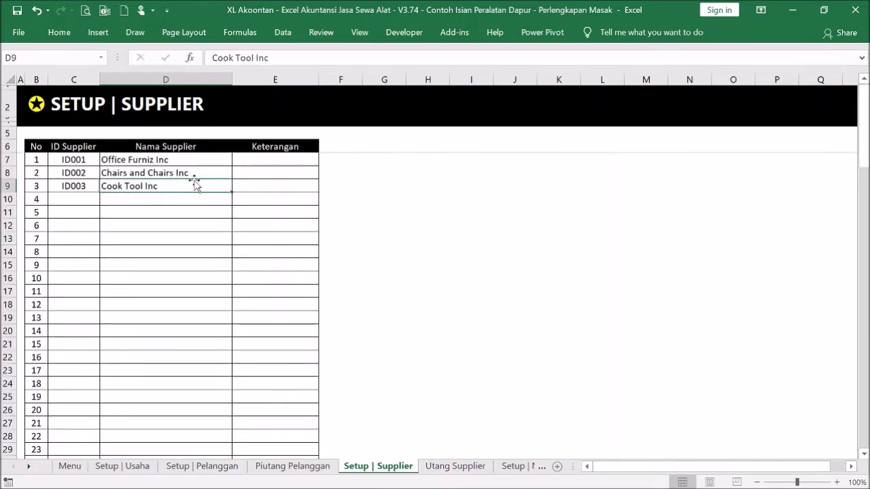
pyautogui.click(35, 105)
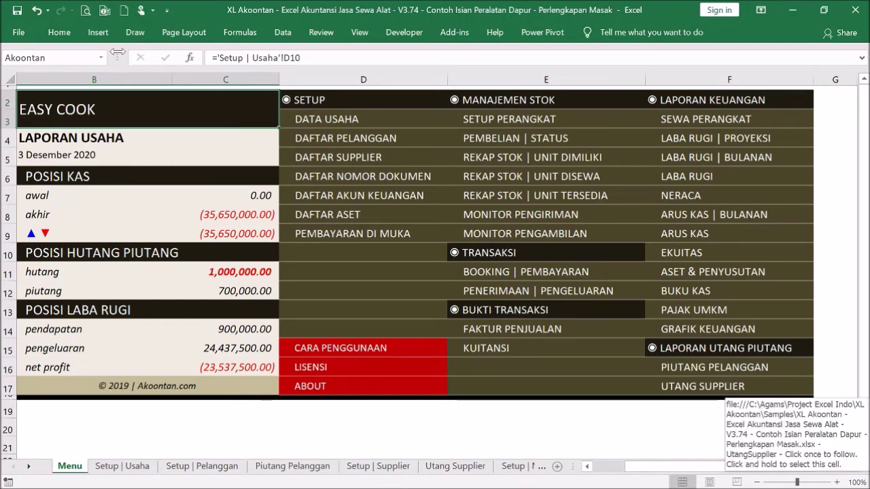
# Step: Open DAFTAR NOMOR DOKUMEN, examine the FAKTUR/NOTA PENJUALAN and KUITANSI document numbers, and return to the main menu
pyautogui.click(401, 175)
pyautogui.moveTo(112, 173); pyautogui.dragTo(102, 251)
pyautogui.click(101, 224)
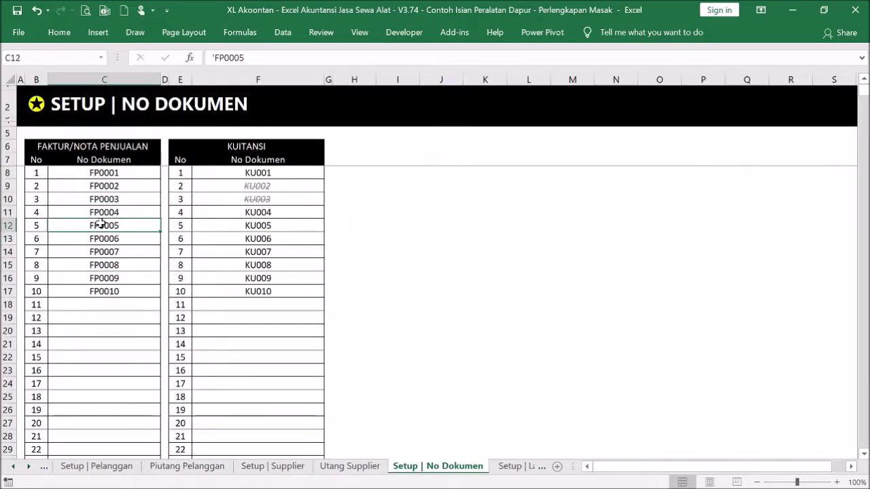
pyautogui.click(237, 225)
pyautogui.moveTo(253, 174); pyautogui.dragTo(276, 289)
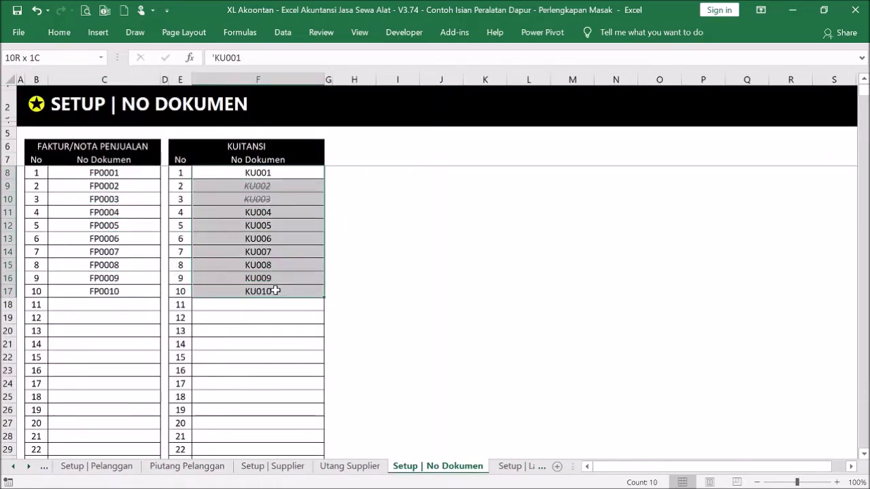
pyautogui.click(105, 210)
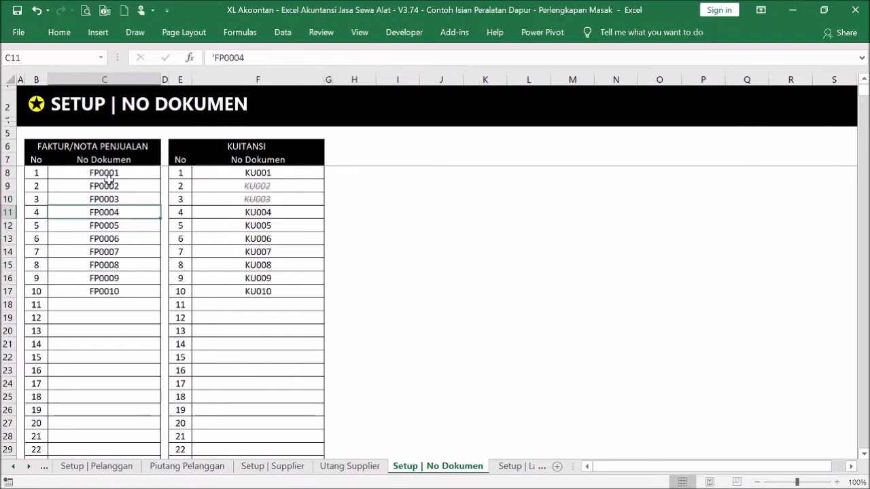
pyautogui.click(36, 104)
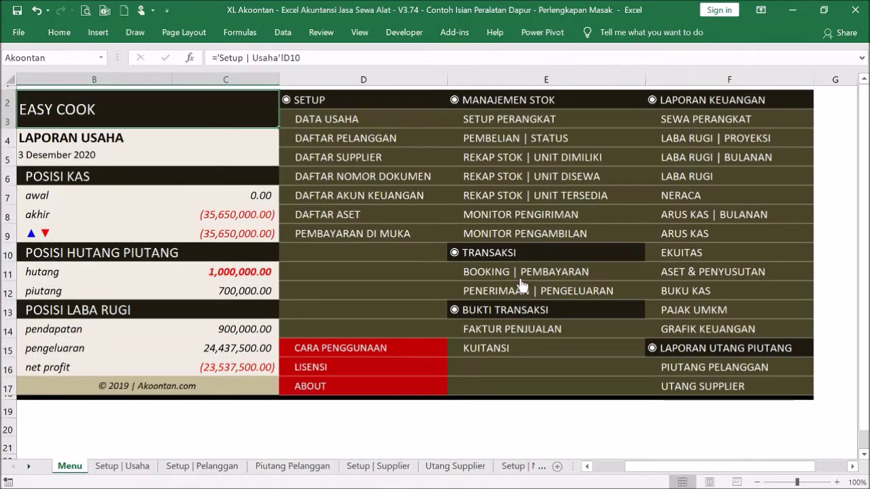
# Step: Open BOOKING | PEMBAYARAN and inspect the No Invoice choices in AJ8 and the No Urut Invoice values in AK8:AK10
pyautogui.click(519, 273)
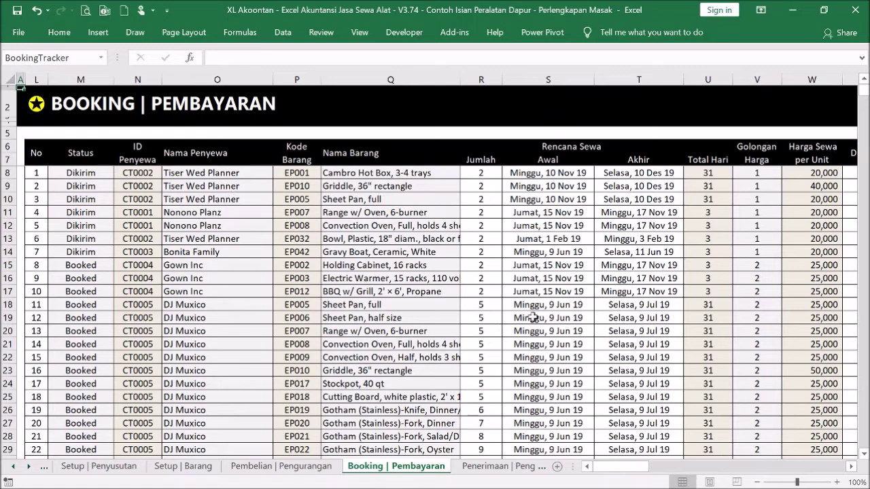
pyautogui.moveTo(635, 466); pyautogui.dragTo(789, 486)
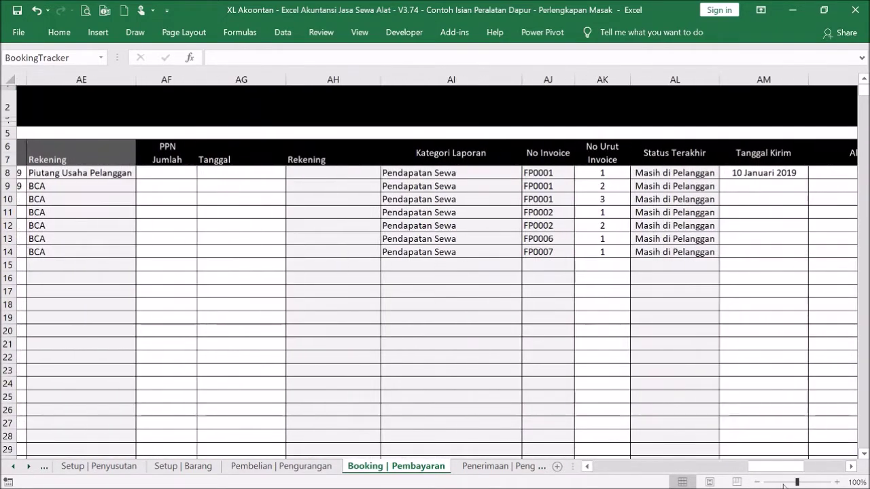
pyautogui.click(554, 173)
pyautogui.click(570, 172)
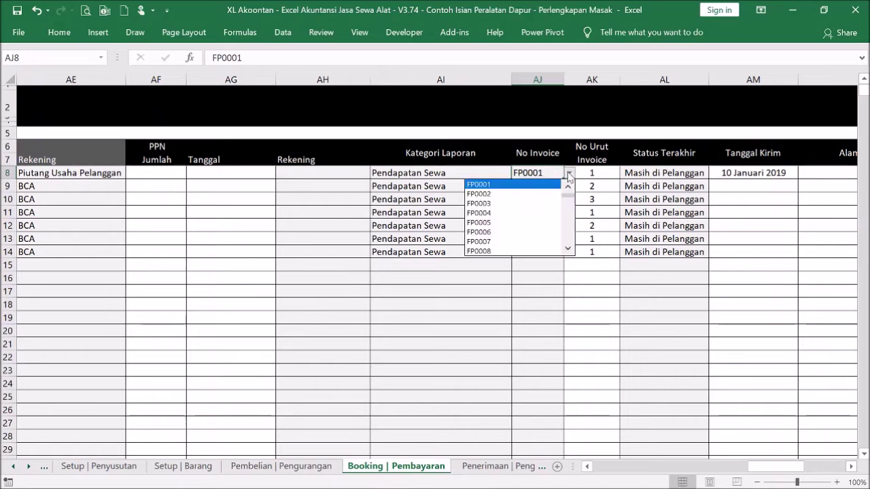
pyautogui.click(544, 171)
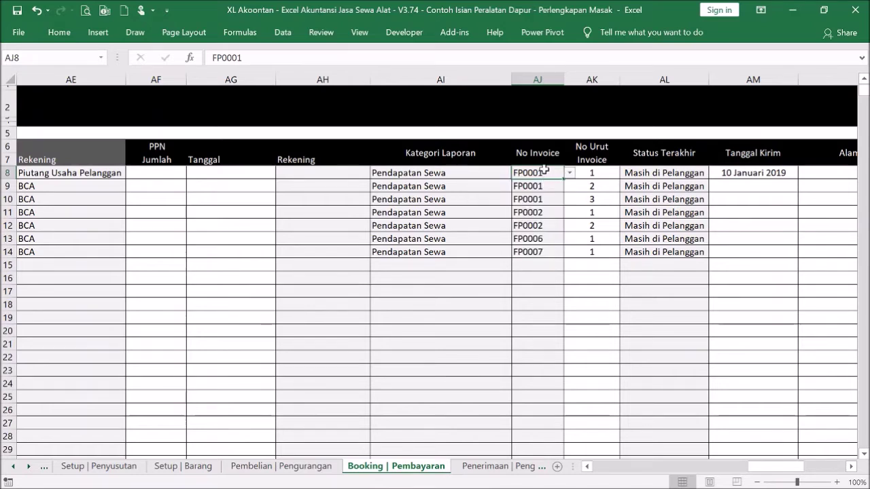
pyautogui.moveTo(583, 178); pyautogui.dragTo(586, 199)
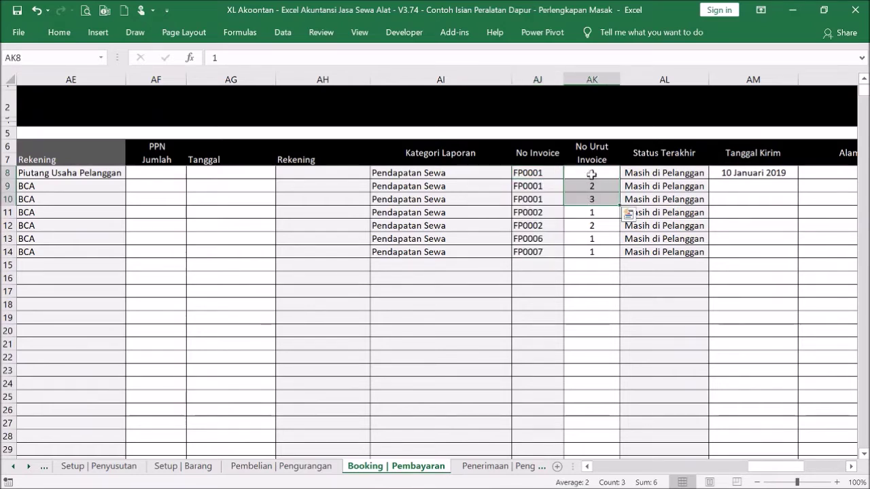
pyautogui.click(604, 469)
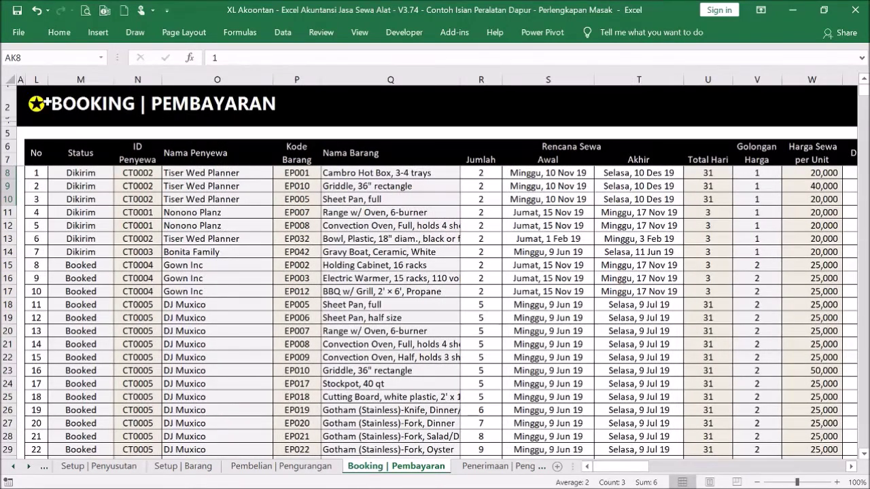
# Step: Open FAKTUR PENJUALAN from the main menu, inspect item lines 1 to 3 of invoice FP0001, and return to the menu
pyautogui.click(36, 104)
pyautogui.click(516, 328)
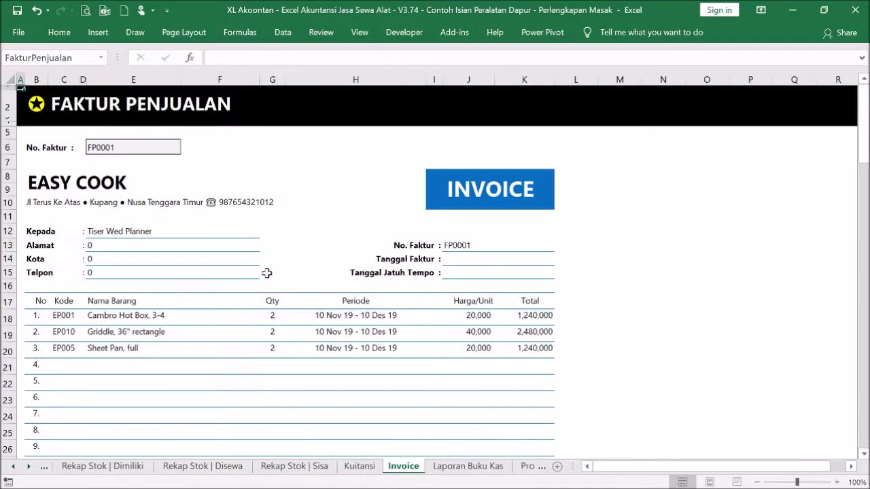
pyautogui.moveTo(33, 314); pyautogui.dragTo(38, 350)
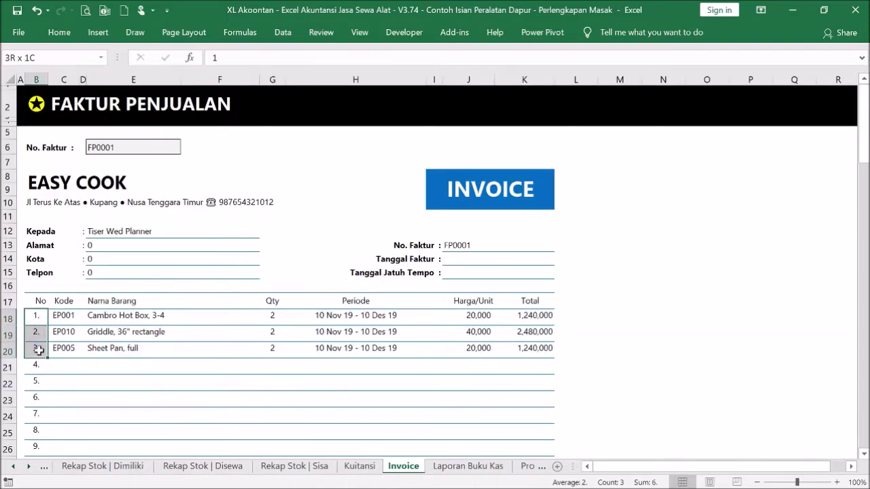
pyautogui.click(217, 319)
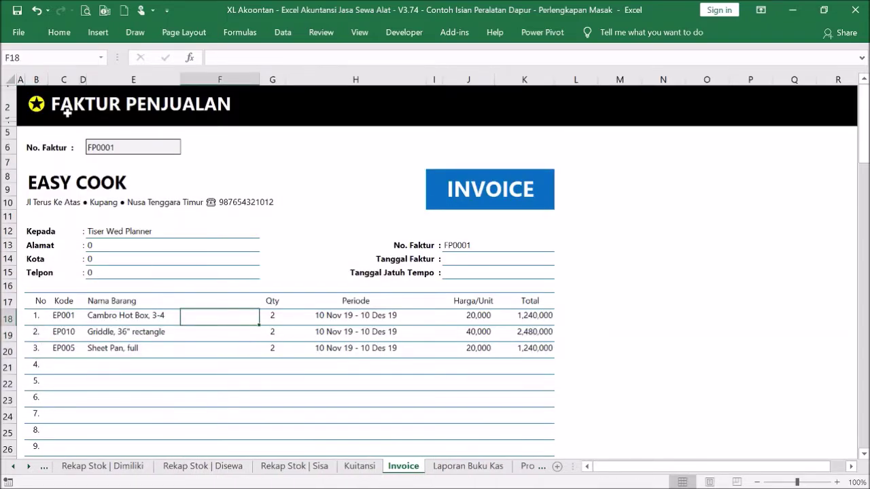
pyautogui.click(36, 106)
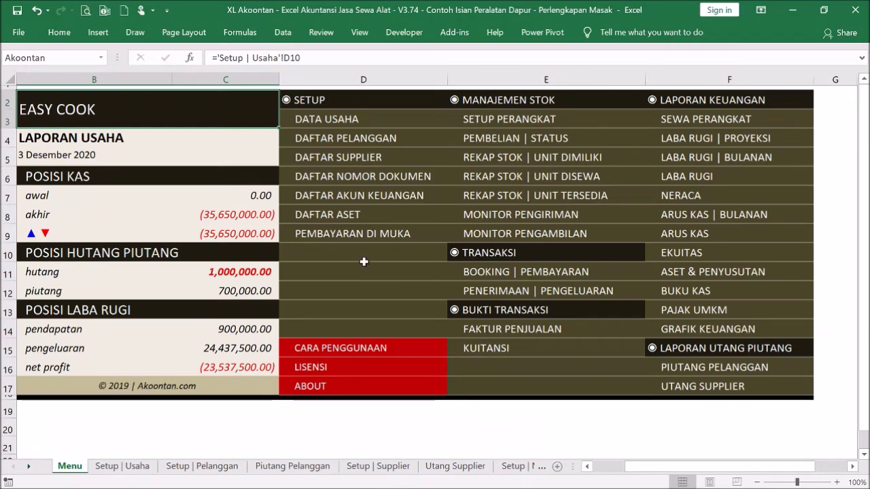
# Step: Open DAFTAR AKUN KEUANGAN and examine the chart of accounts, starting with Kas and BCA under Aset Lancar
pyautogui.click(374, 197)
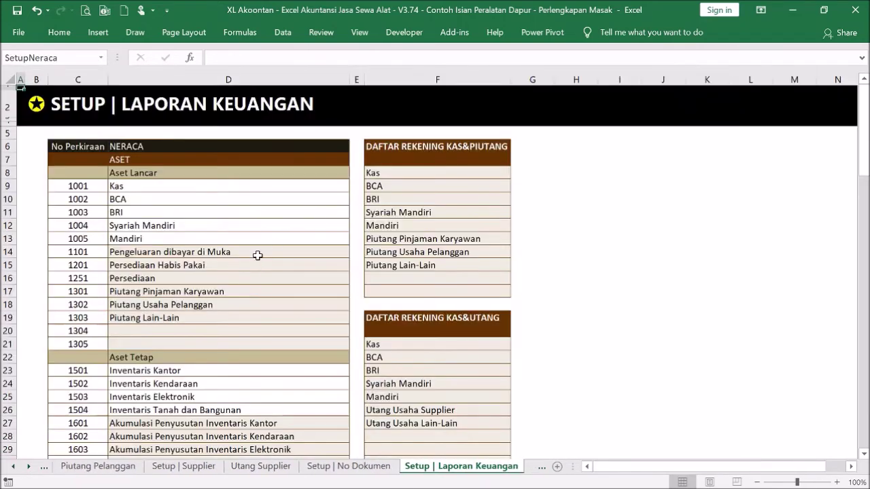
pyautogui.scroll(-20, 367, 213)
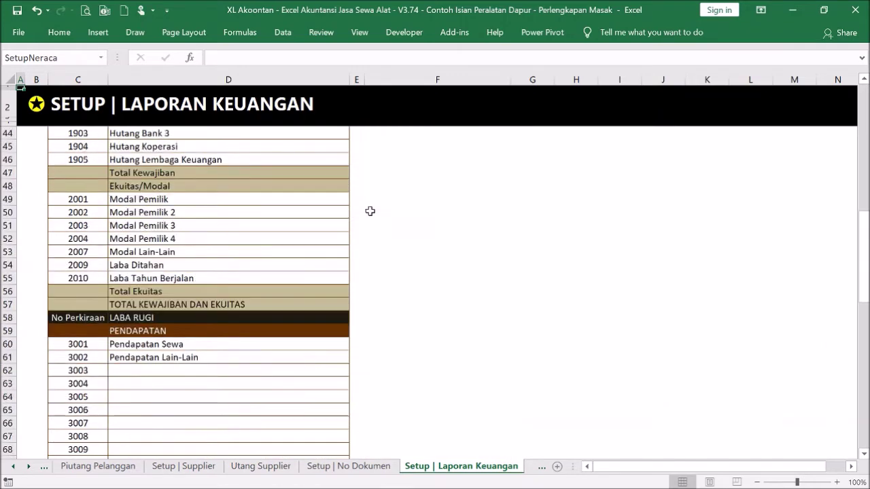
pyautogui.scroll(20, 371, 213)
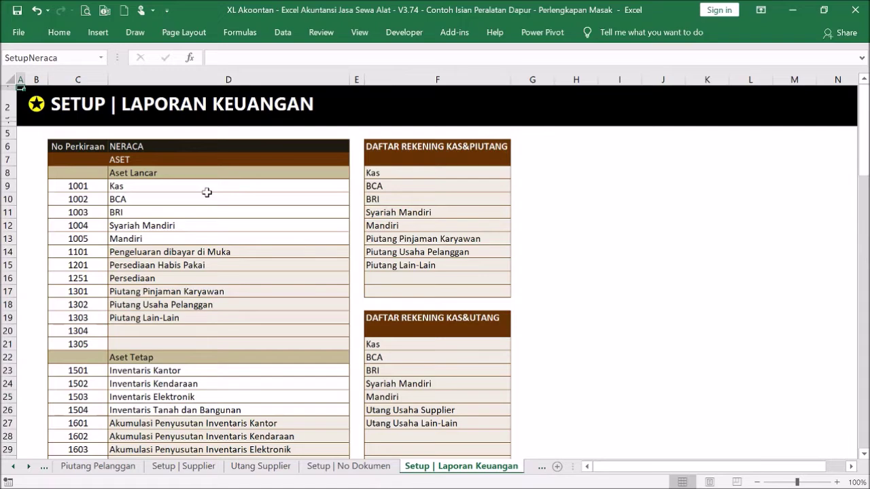
pyautogui.moveTo(61, 184); pyautogui.dragTo(252, 227)
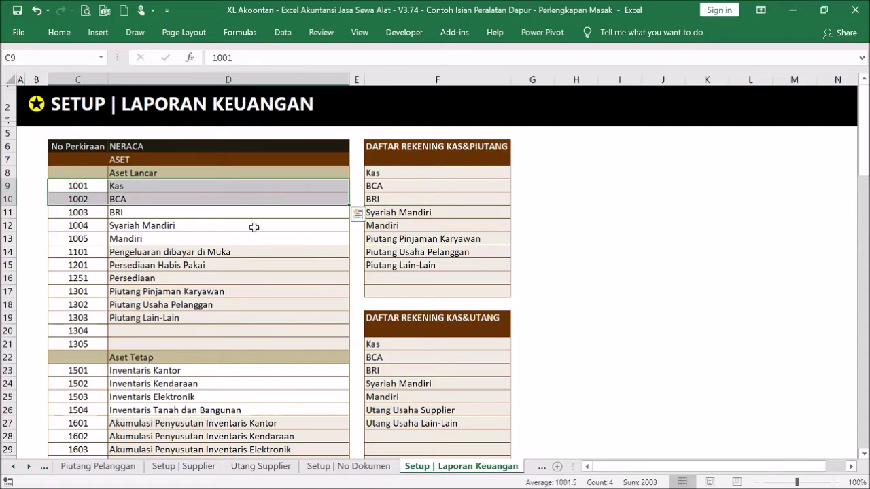
pyautogui.click(252, 227)
pyautogui.scroll(-6, 275, 239)
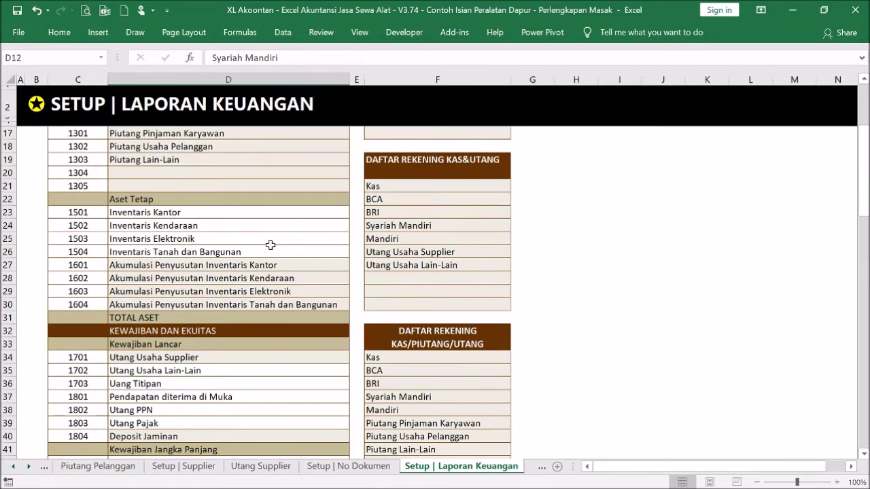
pyautogui.scroll(-3, 270, 244)
pyautogui.scroll(9, 270, 242)
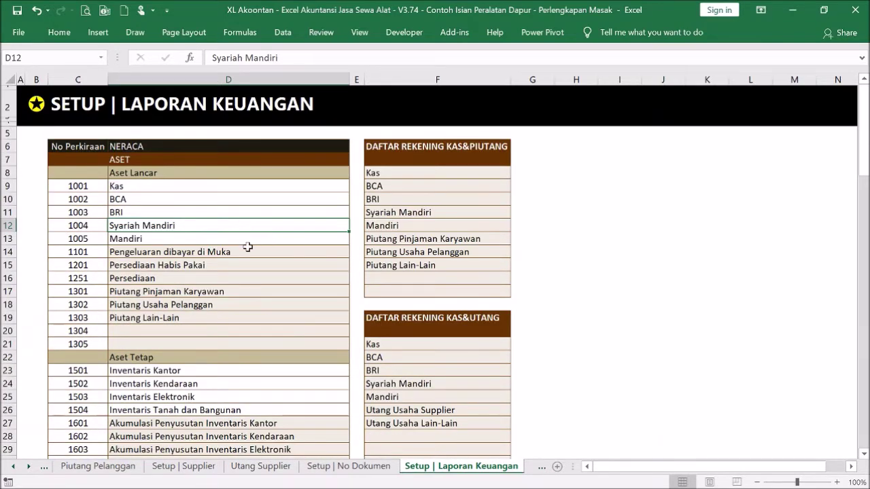
# Step: Inspect the cash and bank accounts in D9:D13 and the shaded Pengeluaran dibayar di Muka account in D14
pyautogui.click(250, 250)
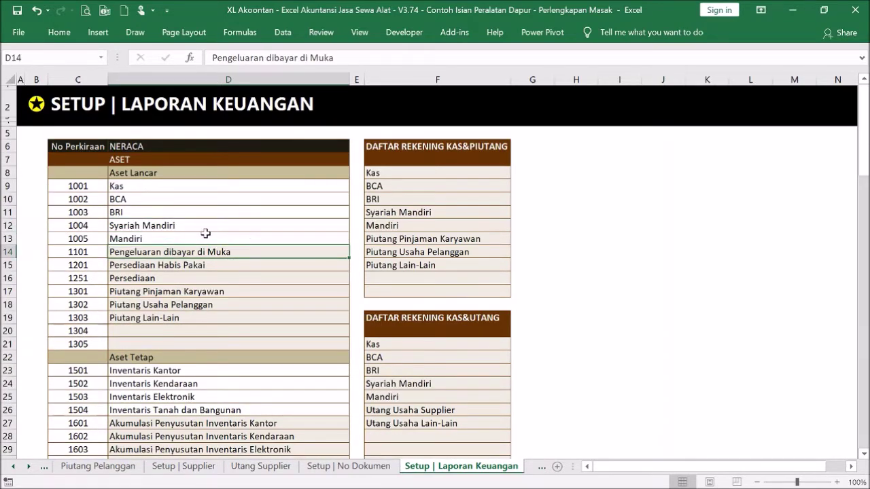
pyautogui.moveTo(180, 188); pyautogui.dragTo(180, 237)
pyautogui.click(160, 198)
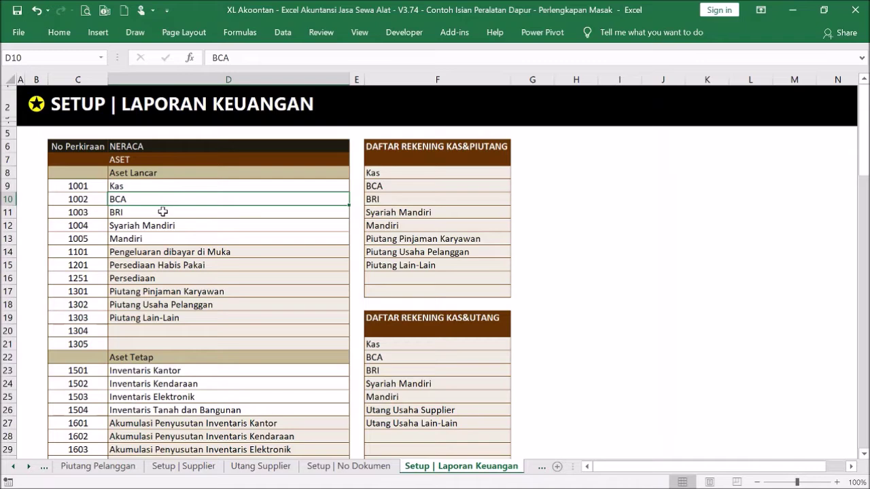
pyautogui.click(163, 213)
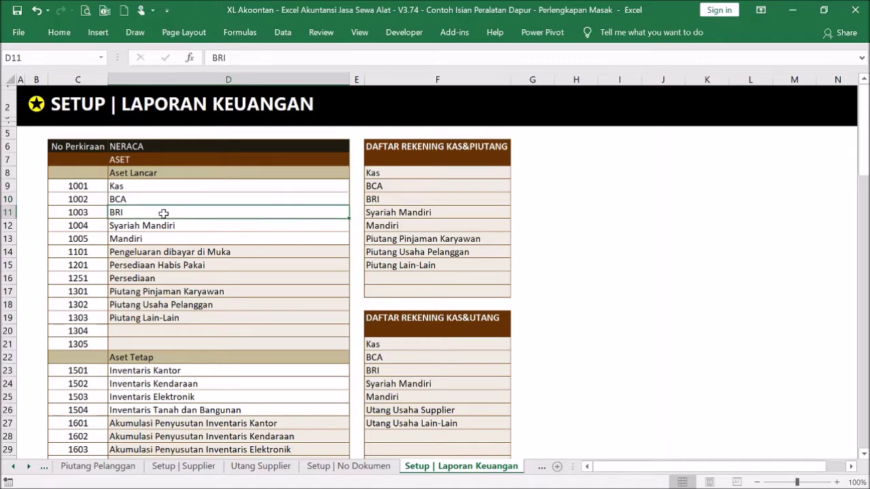
pyautogui.click(181, 252)
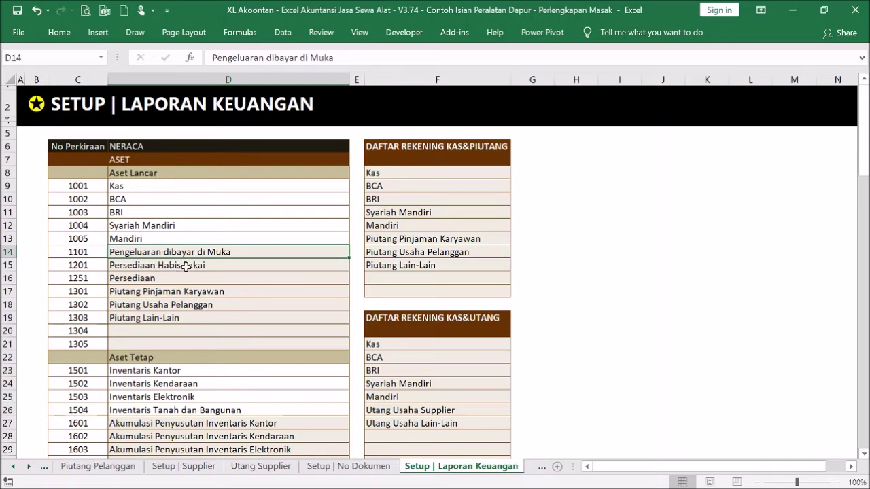
# Step: Examine the Aset Tetap, Kewajiban and Ekuitas/Modal accounts, including Modal Pemilik 2 in D50
pyautogui.scroll(-5, 186, 267)
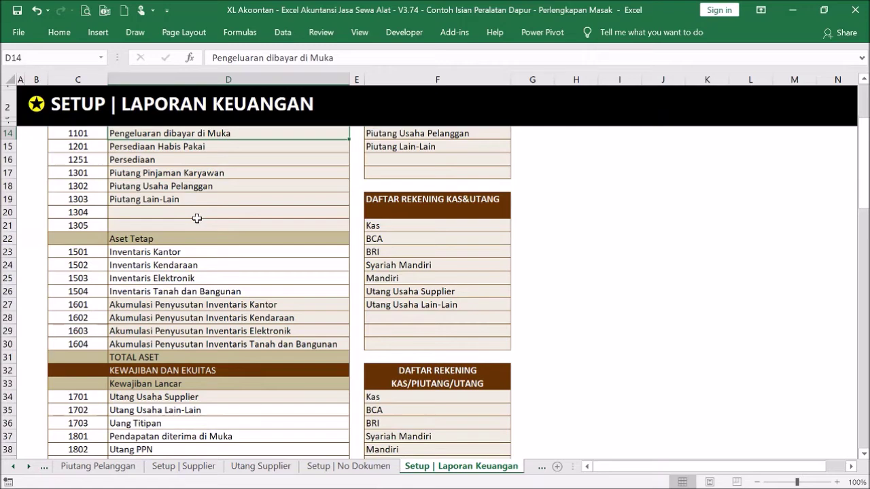
pyautogui.scroll(-3, 197, 218)
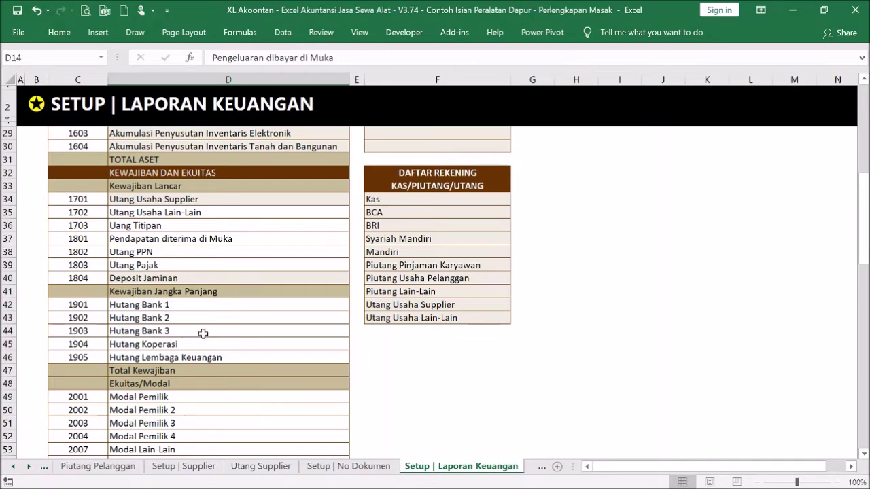
pyautogui.scroll(-4, 202, 333)
pyautogui.click(183, 249)
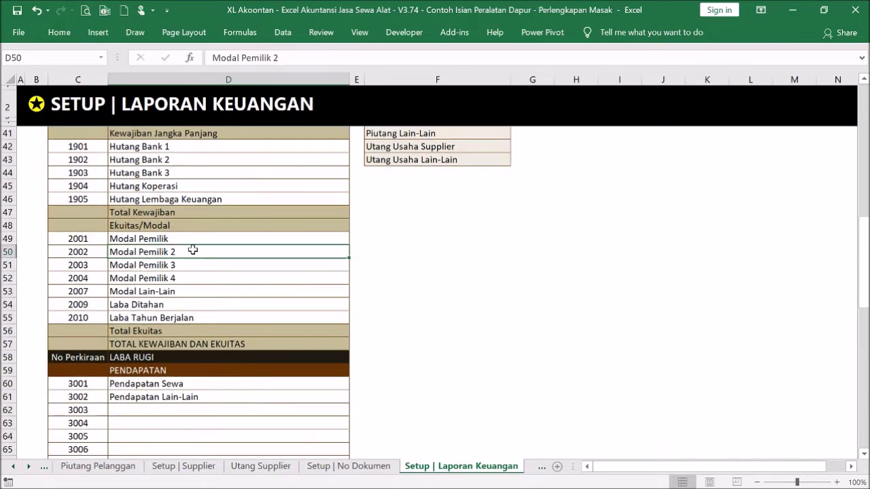
pyautogui.scroll(-2, 194, 251)
pyautogui.scroll(6, 197, 252)
pyautogui.scroll(5, 197, 252)
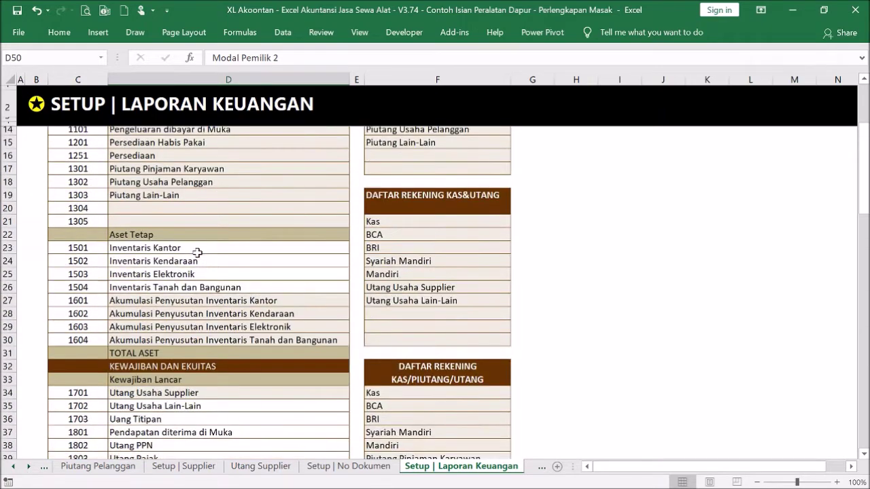
# Step: Inspect the Hutang Bank 1 to Hutang Bank 3 accounts under Kewajiban Jangka Panjang
pyautogui.scroll(-7, 197, 252)
pyautogui.click(181, 226)
pyautogui.moveTo(181, 227); pyautogui.dragTo(186, 250)
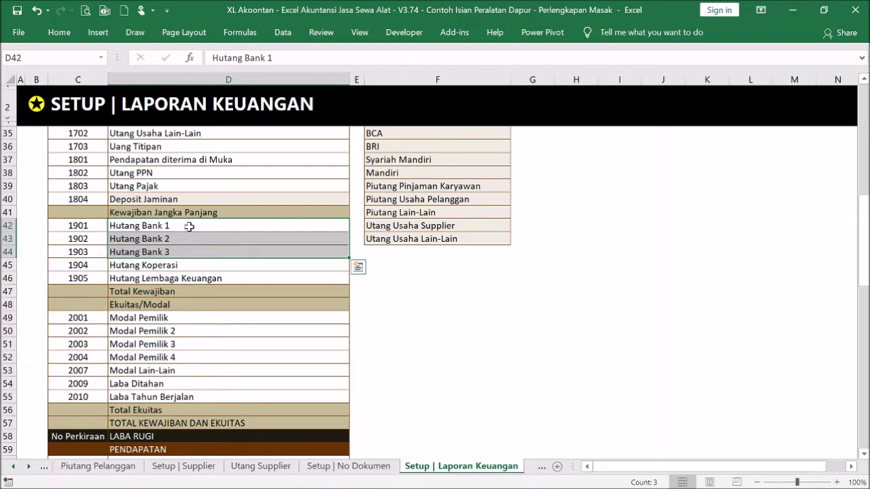
pyautogui.click(189, 227)
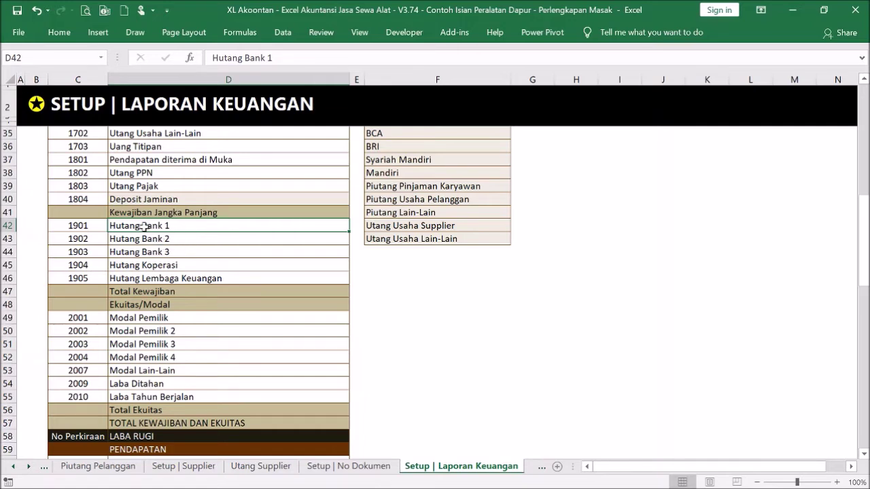
# Step: Examine the PENDAPATAN accounts 3001 to 3010 and the PENGELUARAN accounts down to Beban Promosi
pyautogui.scroll(-10, 192, 240)
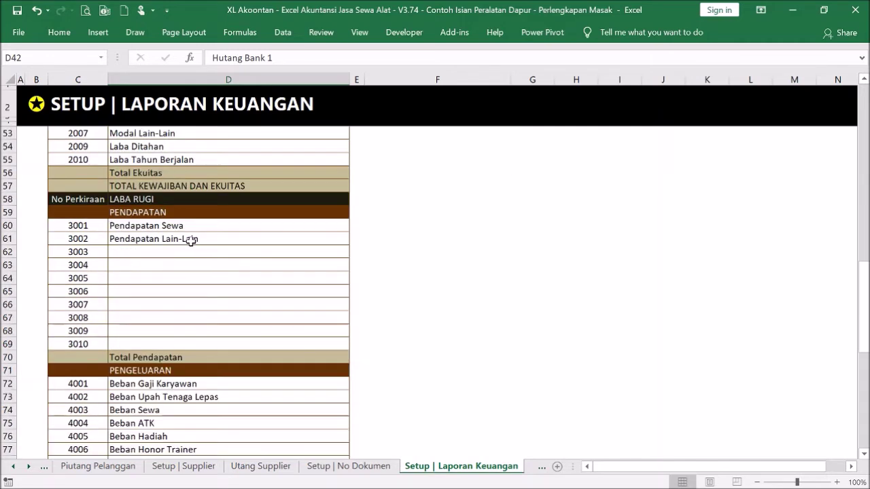
pyautogui.scroll(5, 192, 241)
pyautogui.moveTo(189, 266); pyautogui.dragTo(228, 377)
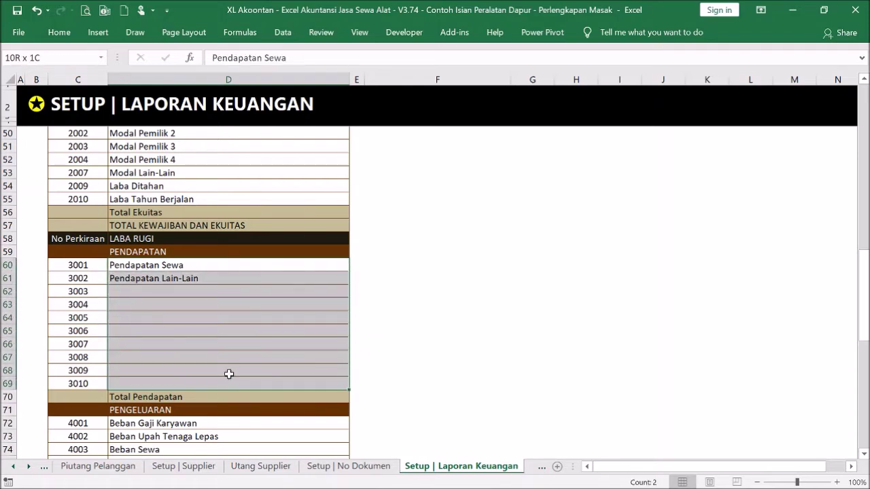
pyautogui.scroll(-4, 264, 308)
pyautogui.moveTo(245, 266); pyautogui.dragTo(262, 388)
pyautogui.click(243, 330)
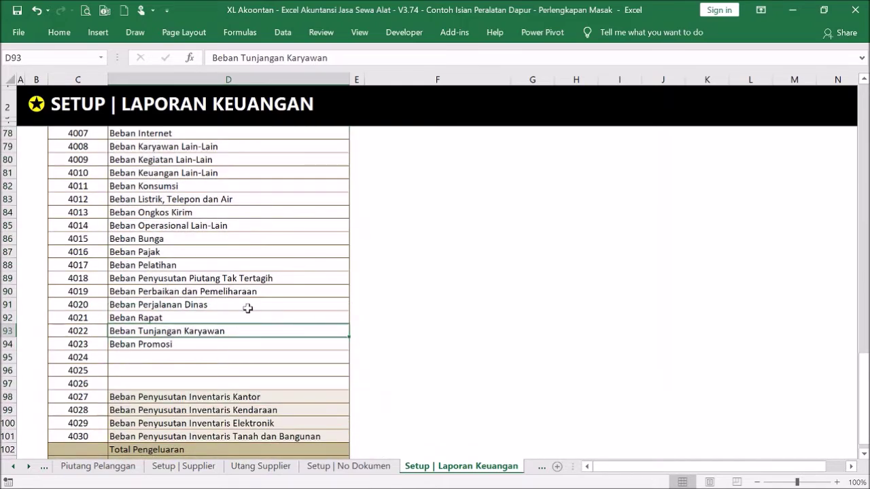
pyautogui.click(224, 347)
# Step: Review the PENGELUARAN expense accounts again from the beginning of their list
pyautogui.scroll(4, 251, 251)
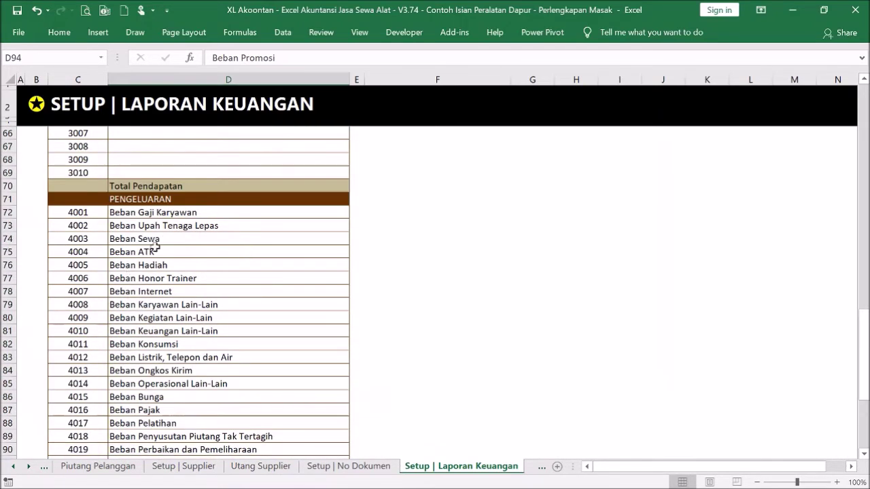
pyautogui.moveTo(144, 226); pyautogui.dragTo(163, 358)
pyautogui.click(179, 278)
pyautogui.scroll(-5, 199, 283)
pyautogui.moveTo(199, 283); pyautogui.dragTo(206, 221)
pyautogui.scroll(5, 206, 222)
pyautogui.click(208, 225)
pyautogui.keyDown('shift'); pyautogui.click(213, 272); pyautogui.keyUp('shift')
# Step: Inspect the blank PENDAPATAN account rows 3004 to 3008 and return to the main menu
pyautogui.scroll(6, 219, 246)
pyautogui.moveTo(220, 247); pyautogui.dragTo(229, 306)
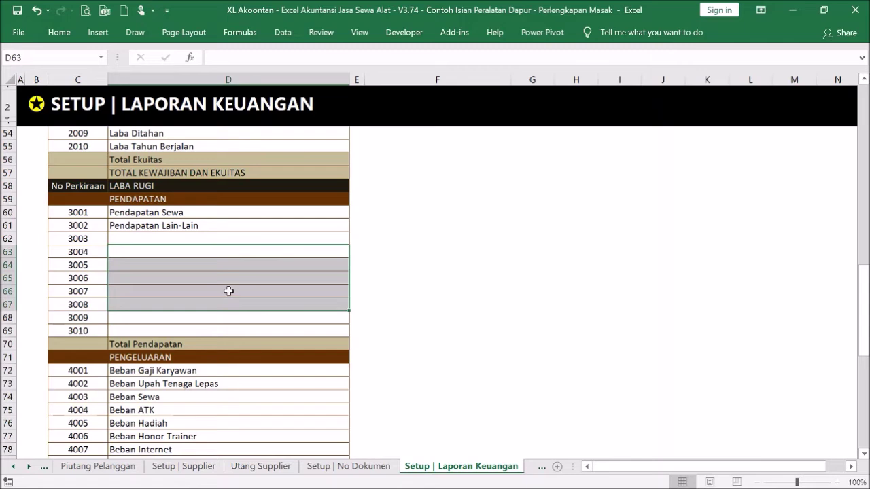
pyautogui.click(229, 291)
pyautogui.click(36, 104)
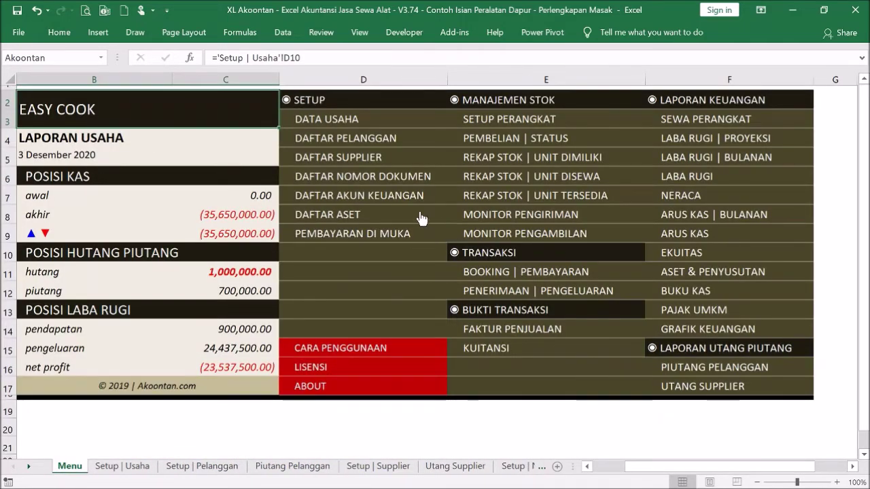
# Step: Open DAFTAR ASET to read its fill-in note, and check the TAHUN PEMBUKUAN in DATA USAHA
pyautogui.click(346, 216)
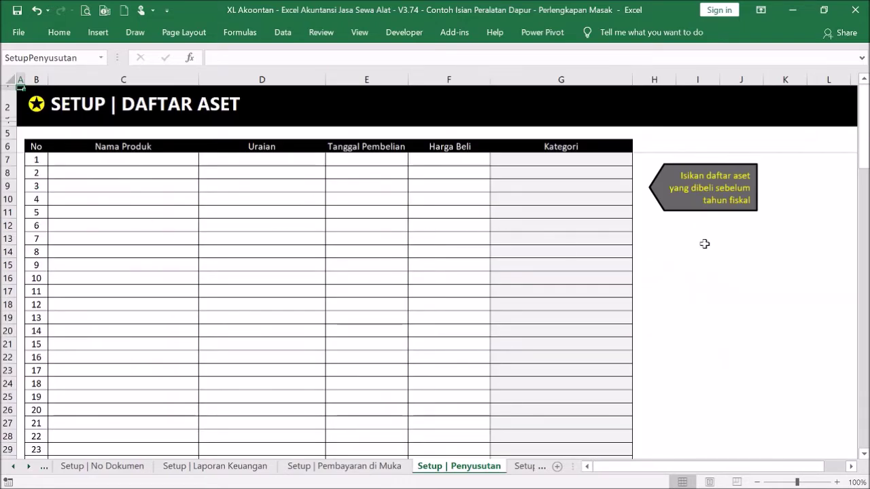
pyautogui.click(726, 208)
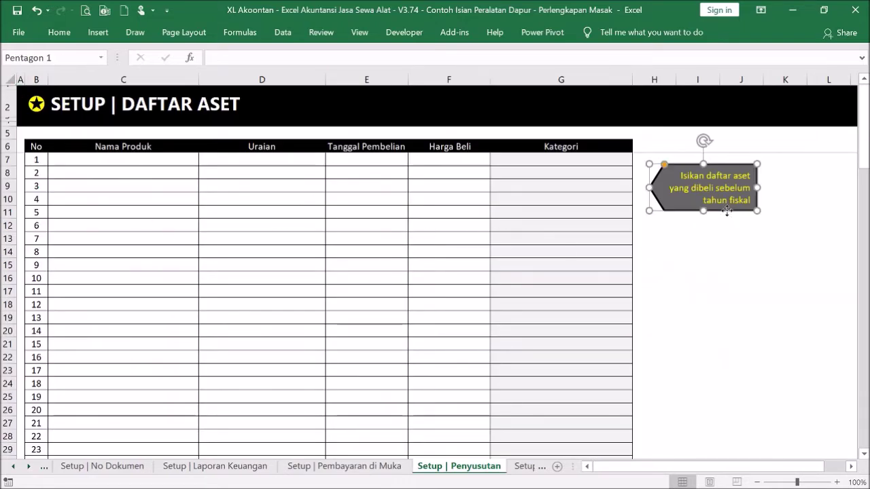
pyautogui.click(475, 221)
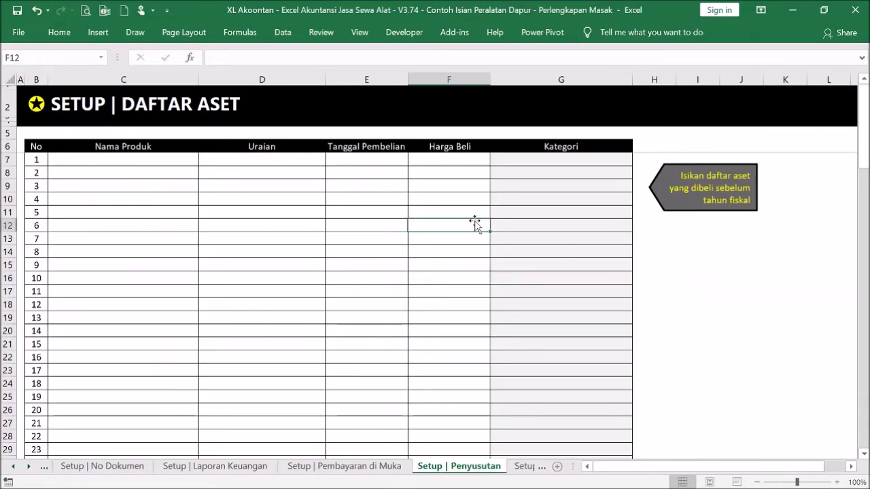
pyautogui.click(36, 104)
pyautogui.click(315, 123)
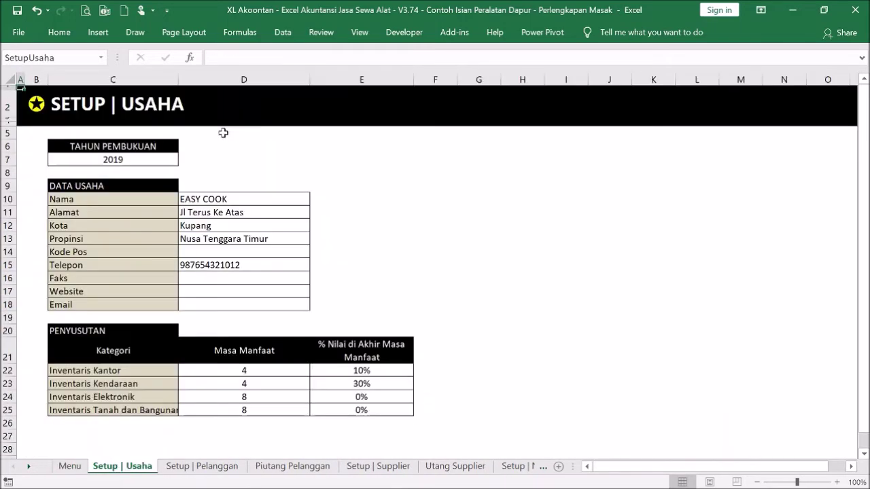
pyautogui.click(36, 108)
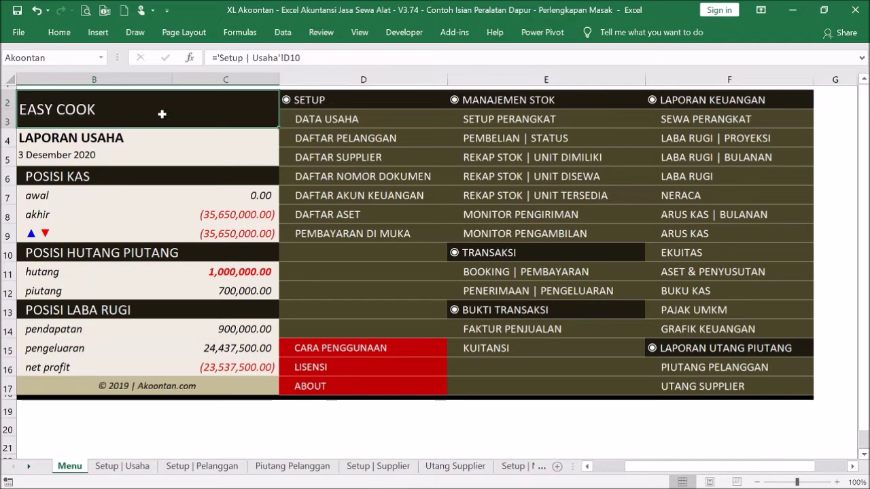
# Step: Reopen DAFTAR ASET and enter "4 mei 1" as the Tanggal Pembelian of asset row 1
pyautogui.click(358, 216)
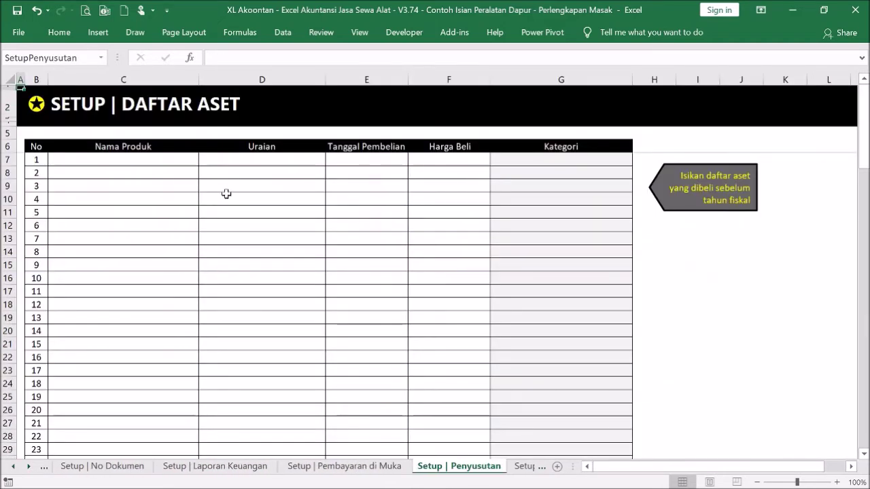
pyautogui.moveTo(368, 181)
pyautogui.mouseDown()
pyautogui.moveTo(369, 237)
pyautogui.moveTo(357, 181)
pyautogui.mouseUp()
pyautogui.click(353, 164)
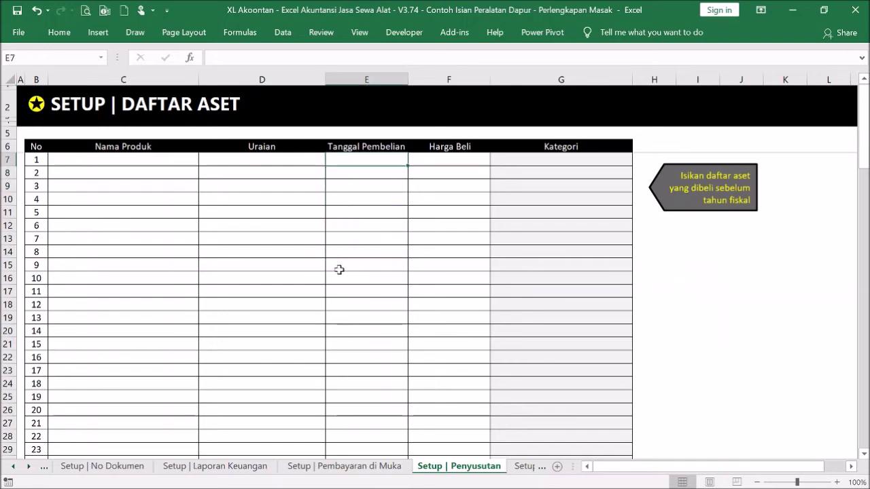
pyautogui.write('4 ')
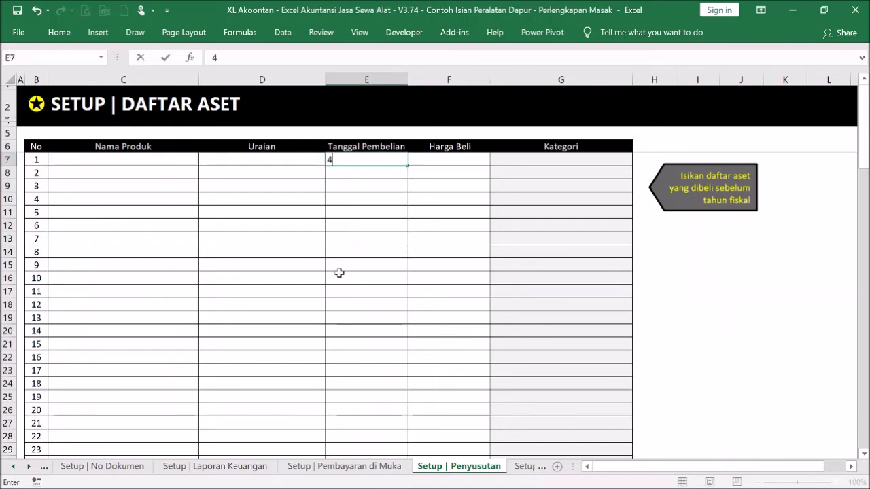
pyautogui.write('mei 1')
pyautogui.press('Return')
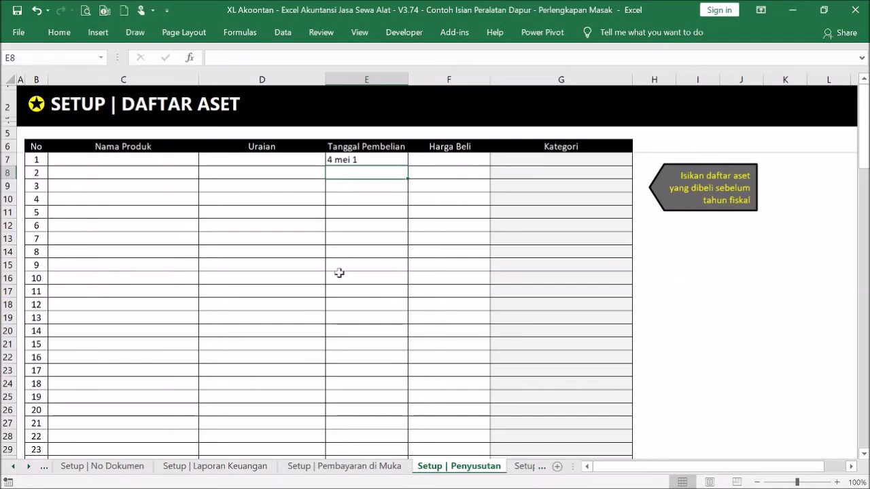
# Step: Correct the Tanggal Pembelian of asset row 1 to "4 mei 19"
pyautogui.click(367, 162)
pyautogui.click(244, 57)
pyautogui.click(340, 159)
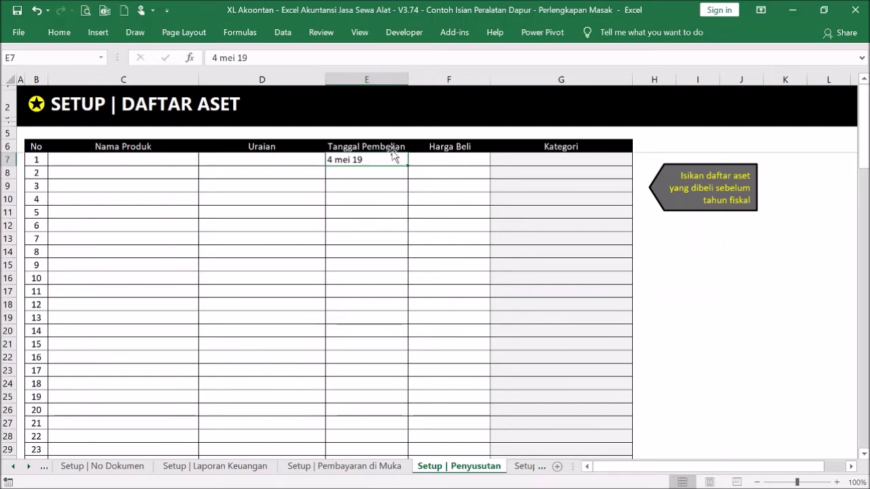
# Step: Enter "4 may 19" as the Tanggal Pembelian of asset row 2
pyautogui.click(376, 170)
pyautogui.write('4 may')
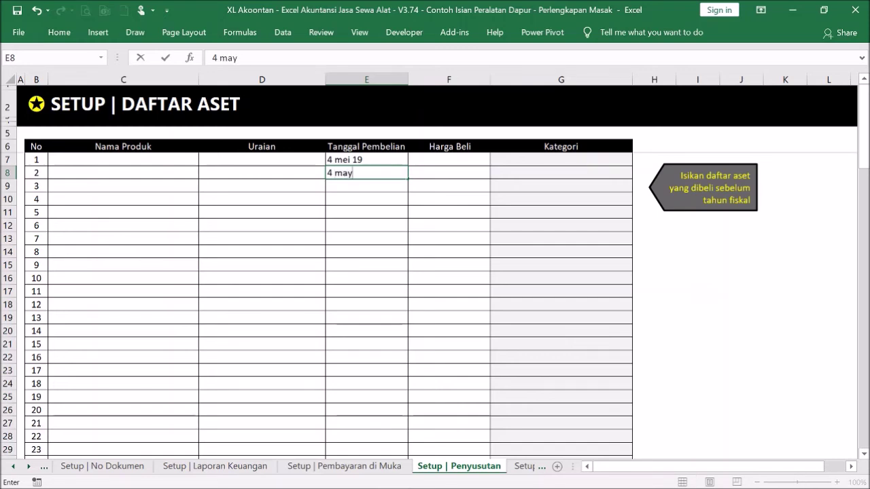
pyautogui.write(' 19')
pyautogui.press('Return')
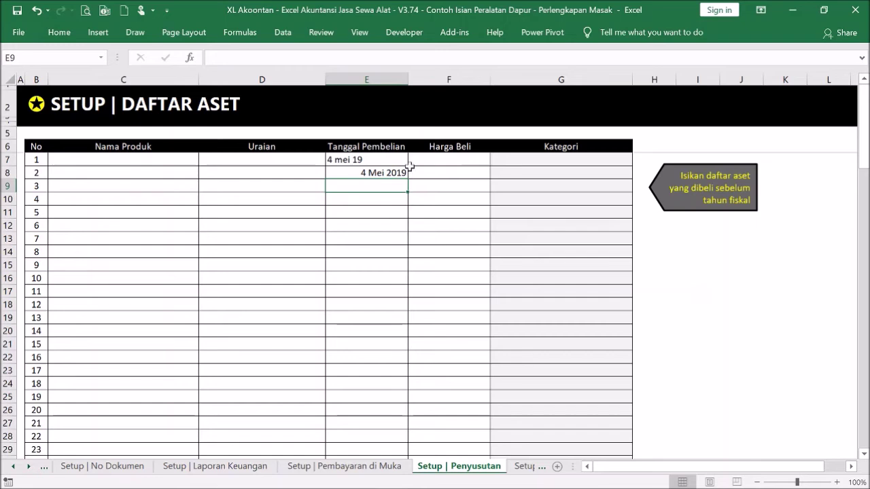
# Step: Compare how the Tanggal Pembelian entries of asset rows 1 and 2 are aligned and stored
pyautogui.moveTo(364, 161)
pyautogui.mouseDown()
pyautogui.moveTo(363, 171)
pyautogui.moveTo(381, 170)
pyautogui.mouseUp()
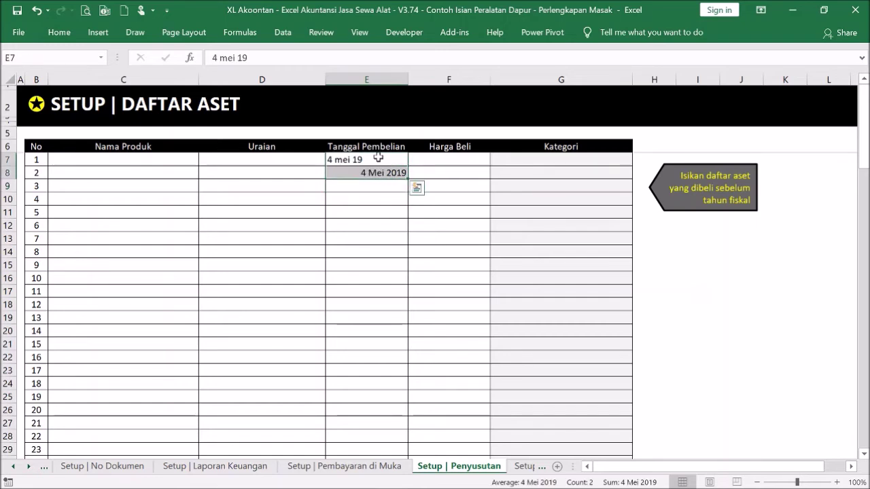
pyautogui.click(378, 158)
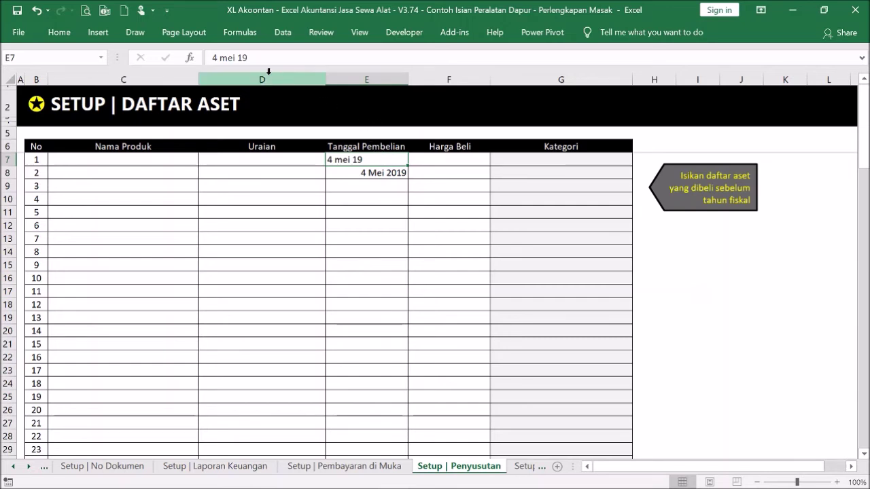
pyautogui.click(371, 174)
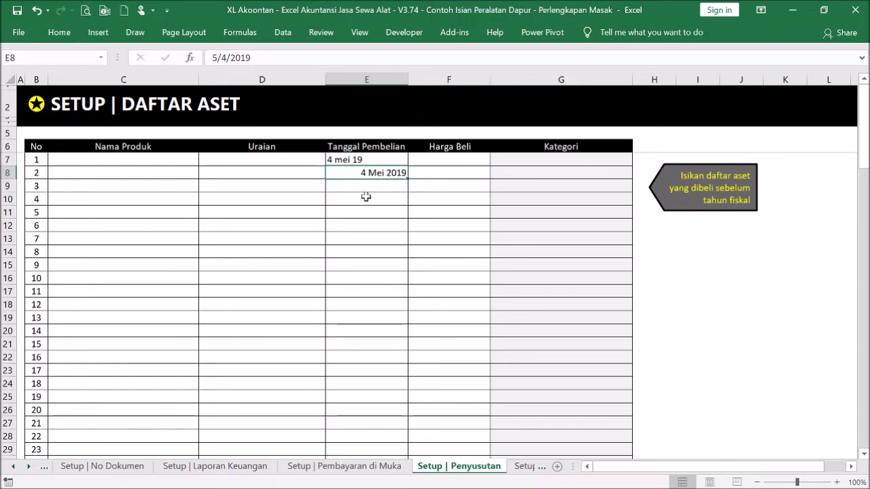
pyautogui.press('F2')
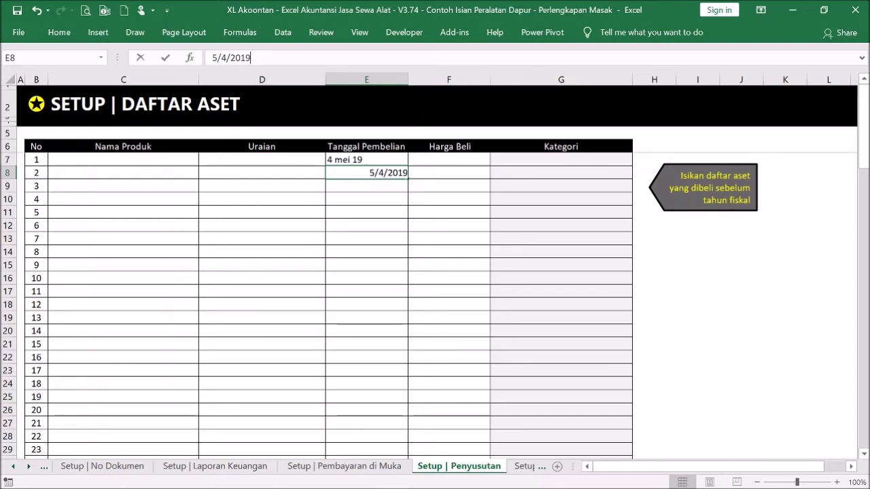
pyautogui.click(371, 159)
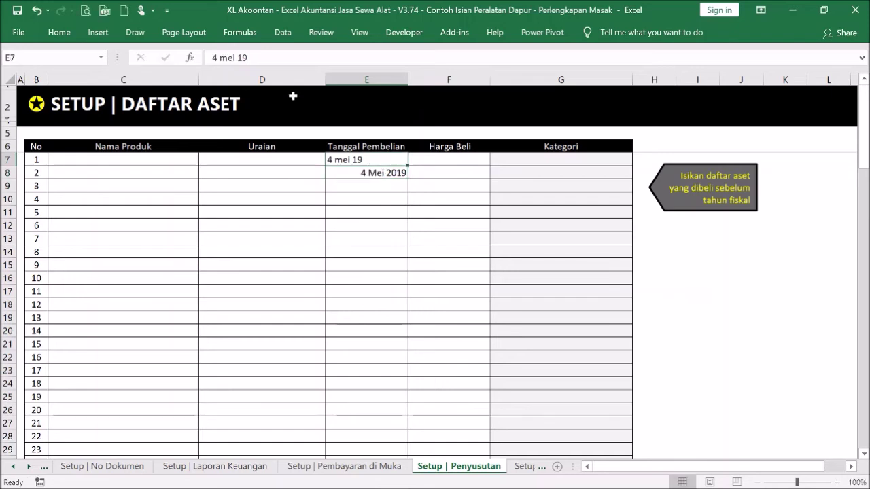
pyautogui.click(392, 210)
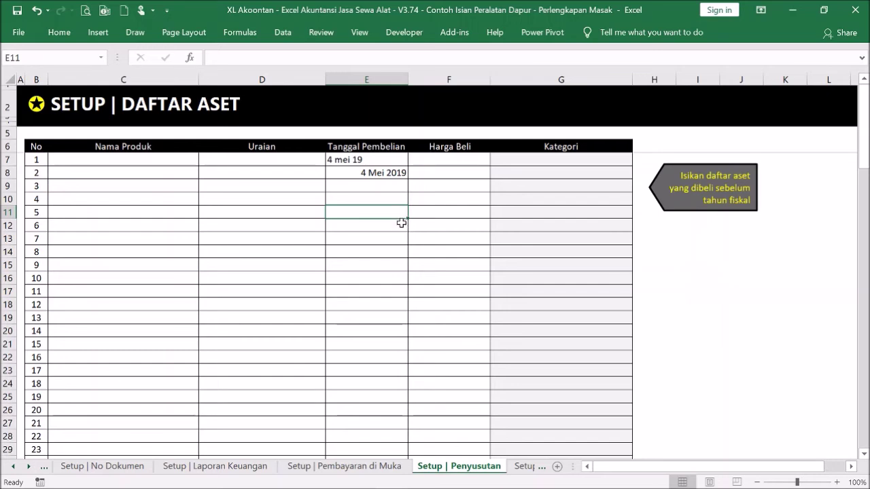
pyautogui.click(378, 173)
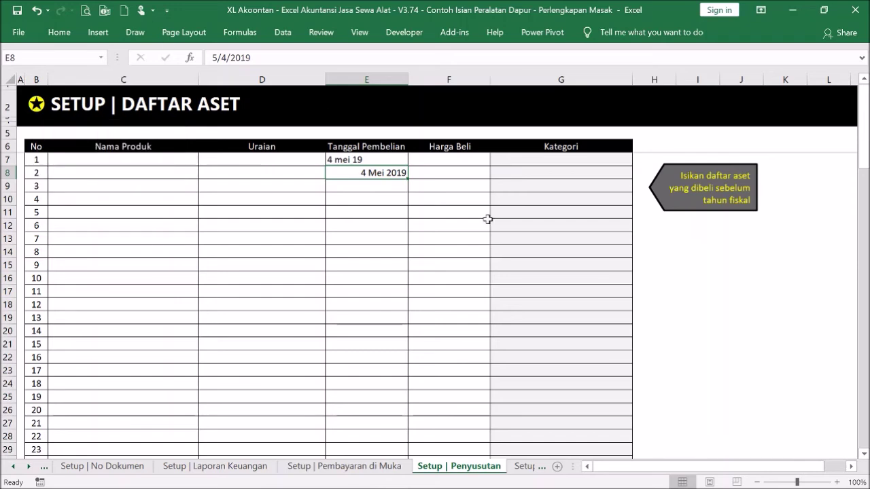
# Step: Open PEMBAYARAN DI MUKA from the main menu and set row 1's category under DIBAYAR SEBELUM TAHUN FISKAL to Pengeluaran dibayar di Muka
pyautogui.click(51, 105)
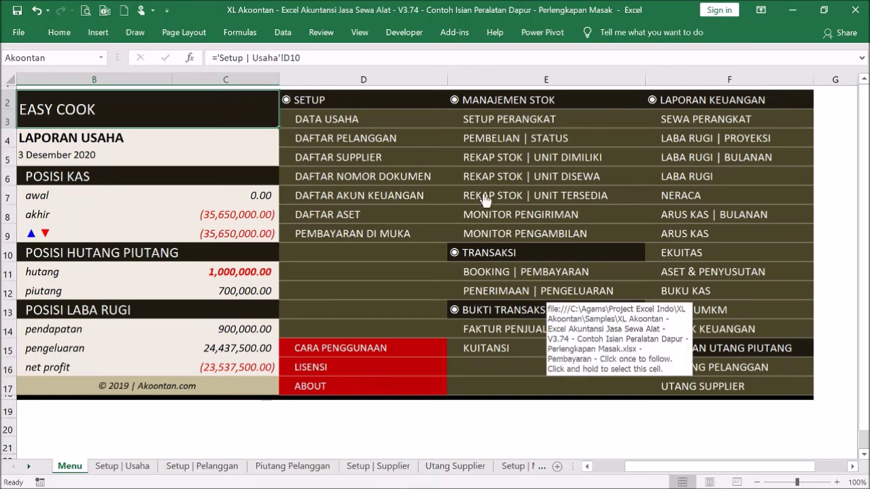
pyautogui.click(372, 256)
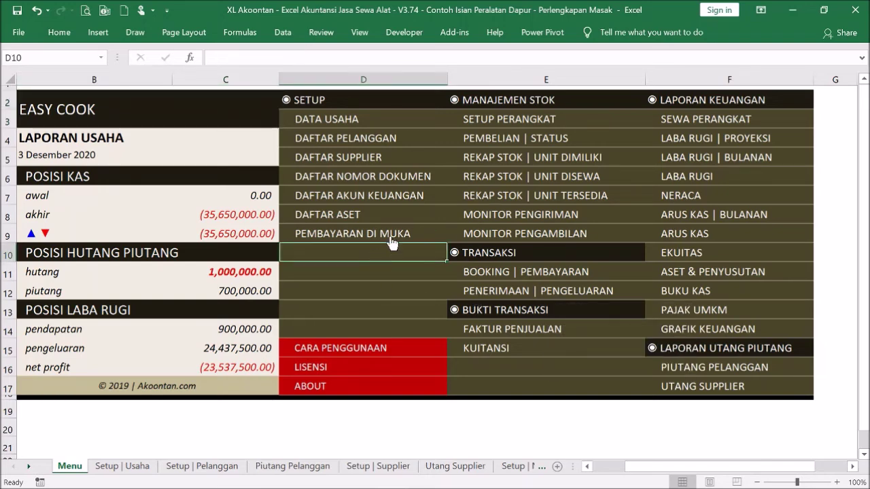
pyautogui.click(391, 236)
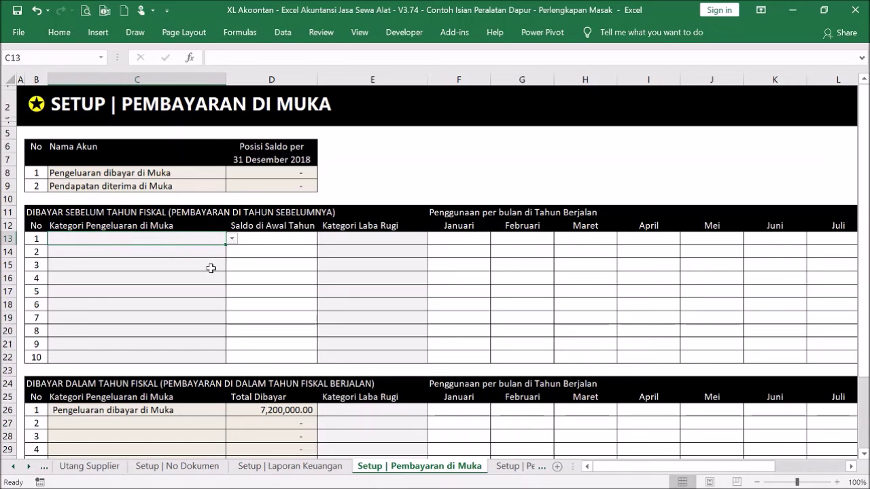
pyautogui.rightClick(211, 268)
pyautogui.press('Escape')
pyautogui.click(175, 238)
pyautogui.click(232, 240)
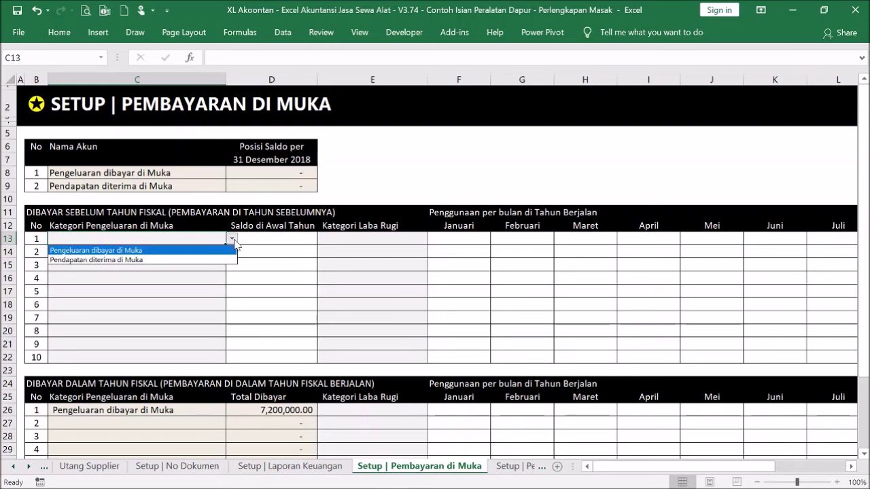
pyautogui.click(225, 253)
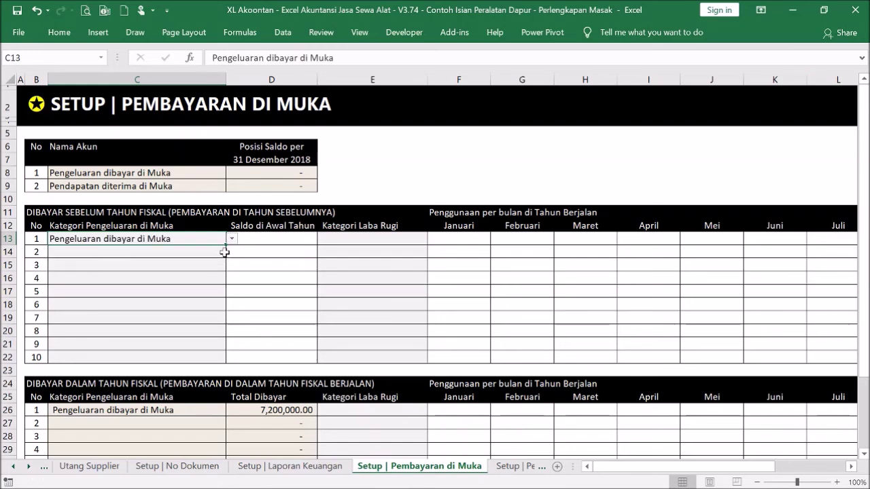
pyautogui.click(302, 251)
pyautogui.click(305, 239)
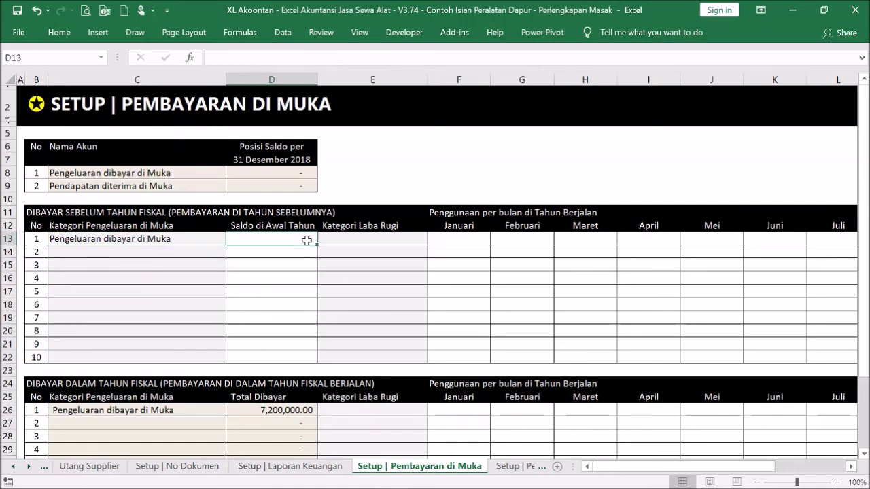
pyautogui.write('6')
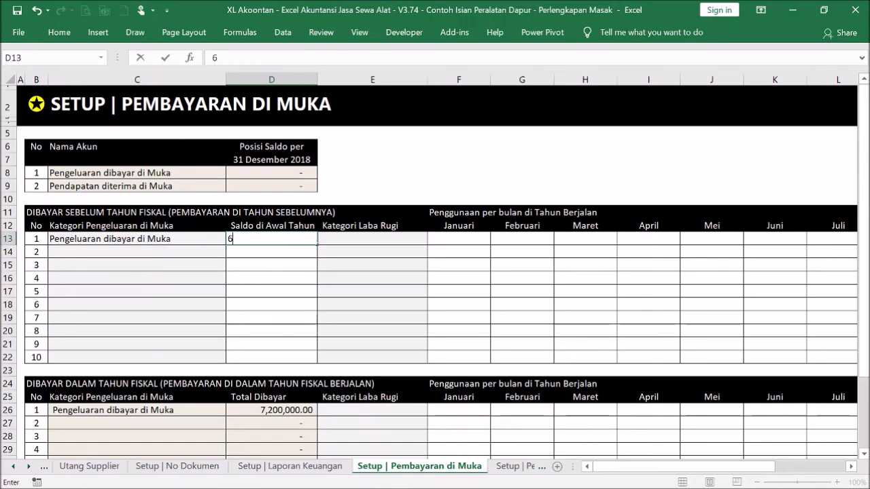
pyautogui.write('20000000')
pyautogui.press('Return')
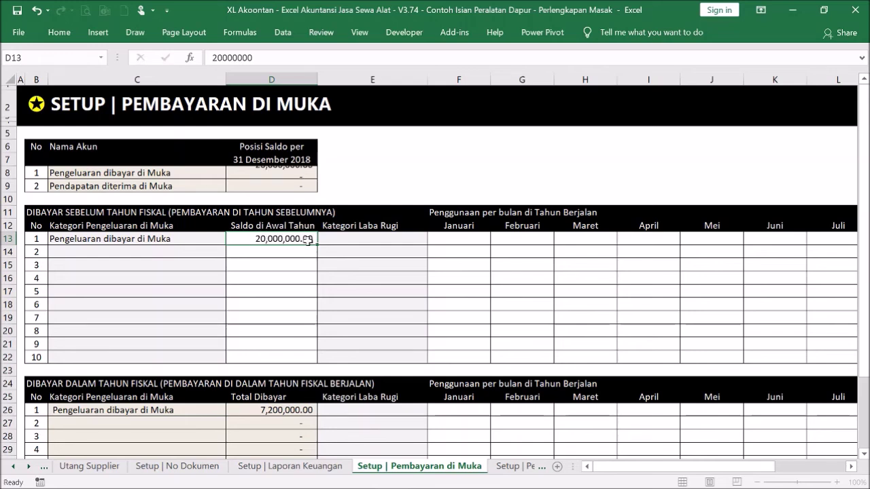
# Step: Set the Saldo di Awal Tahun of row 1 under DIBAYAR SEBELUM TAHUN FISKAL to 2,000,000
pyautogui.click(305, 238)
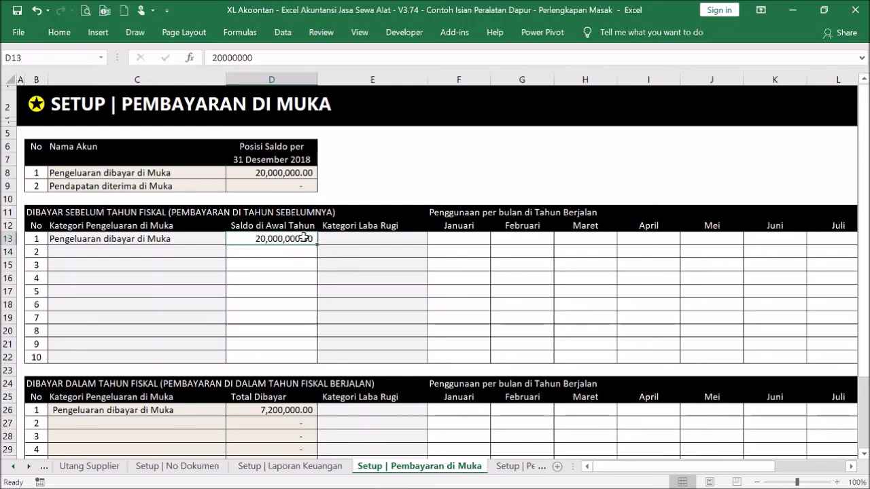
pyautogui.write('2,000,00')
pyautogui.write('0')
pyautogui.press('Return')
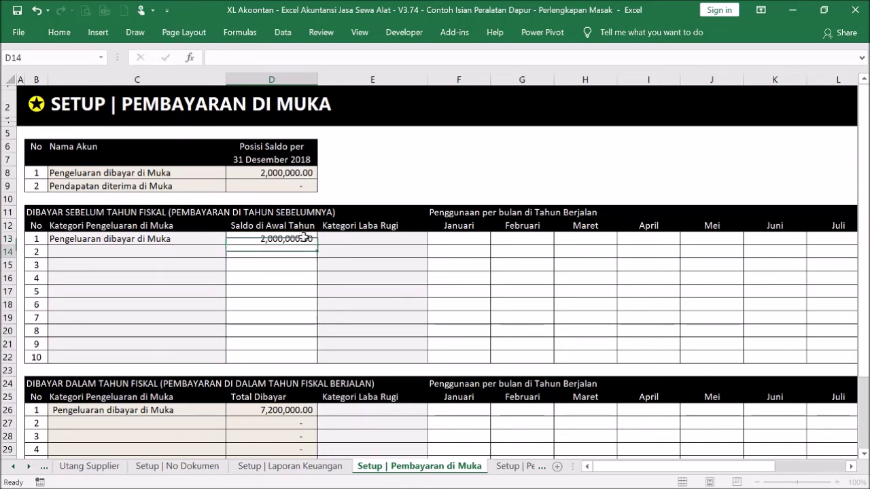
# Step: Choose Beban Sewa as the Kategori Laba Rugi of the first prepaid expense row
pyautogui.click(425, 240)
pyautogui.click(430, 243)
pyautogui.click(427, 241)
pyautogui.click(432, 239)
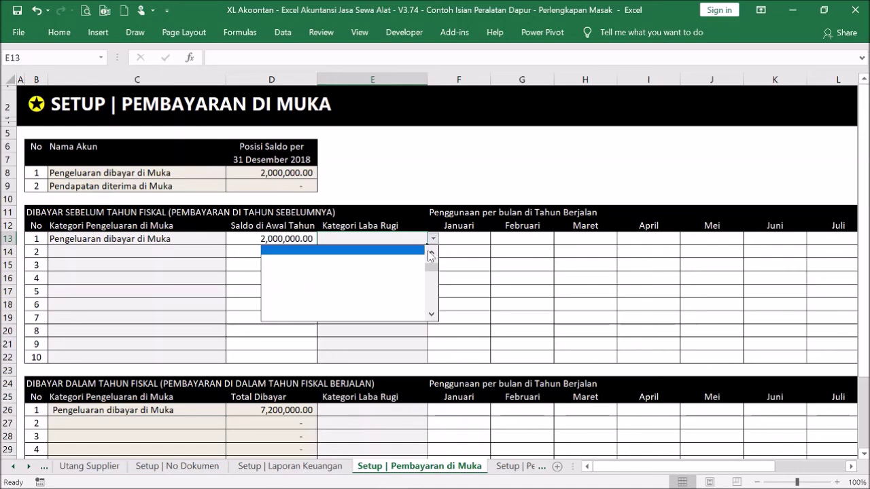
pyautogui.scroll(2, 435, 259)
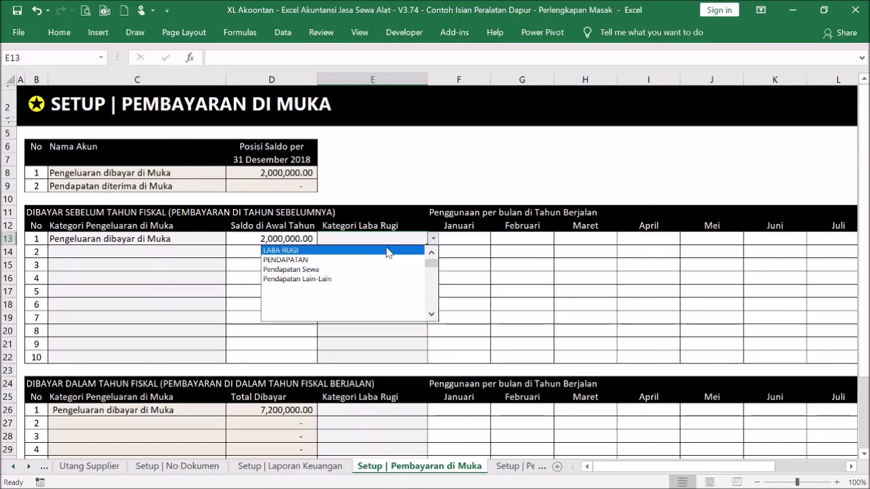
pyautogui.scroll(-5, 442, 300)
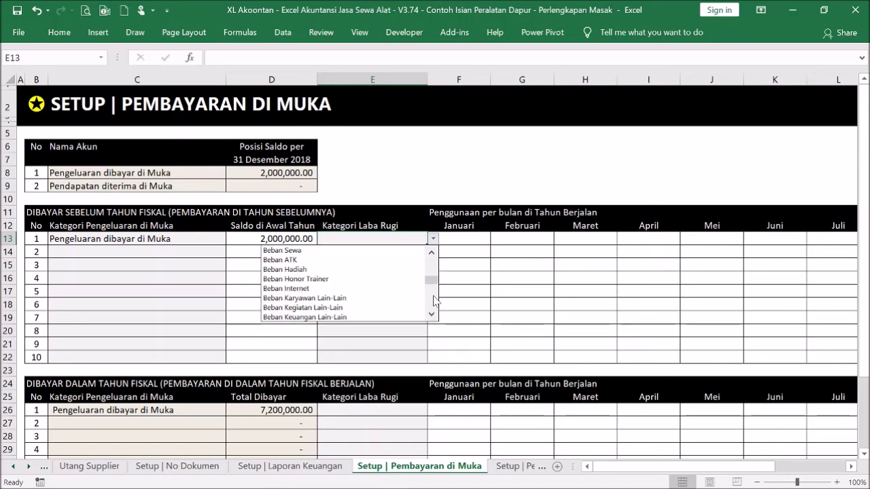
pyautogui.scroll(-2, 433, 287)
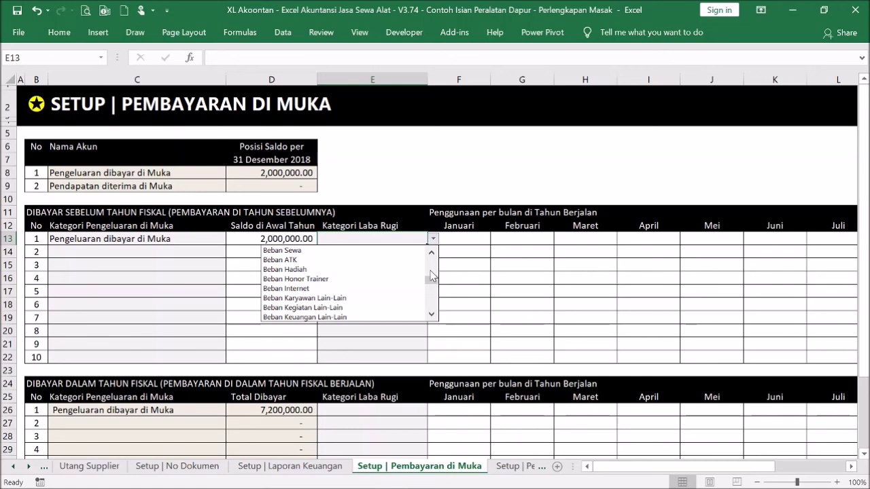
pyautogui.click(392, 251)
# Step: Enter 500000 as the Januari usage of the Beban Sewa row
pyautogui.click(465, 243)
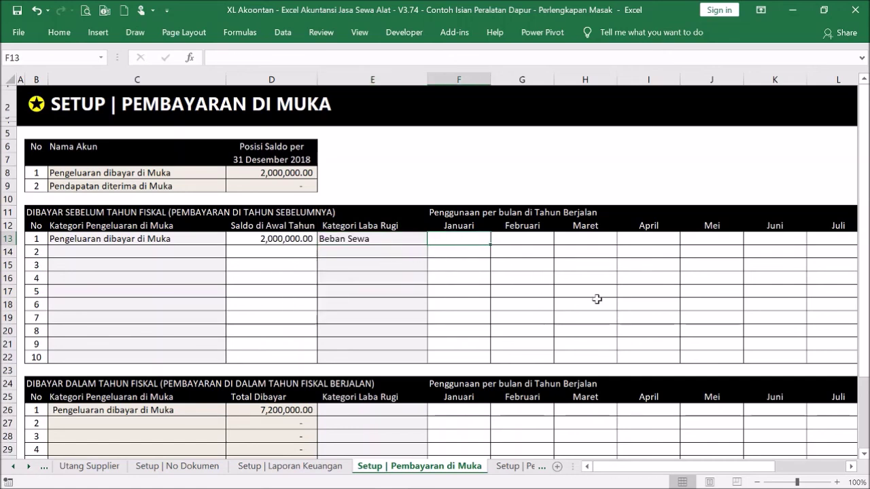
pyautogui.write('500000')
pyautogui.press('Return')
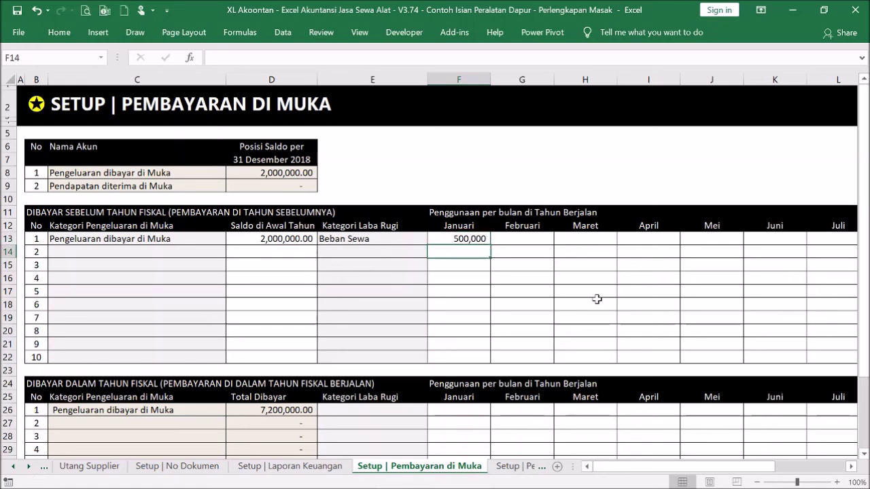
# Step: Copy the Januari usage amount of the Beban Sewa row to Februari, Maret and April
pyautogui.click(461, 238)
pyautogui.hotkey('ctrl', 'c')
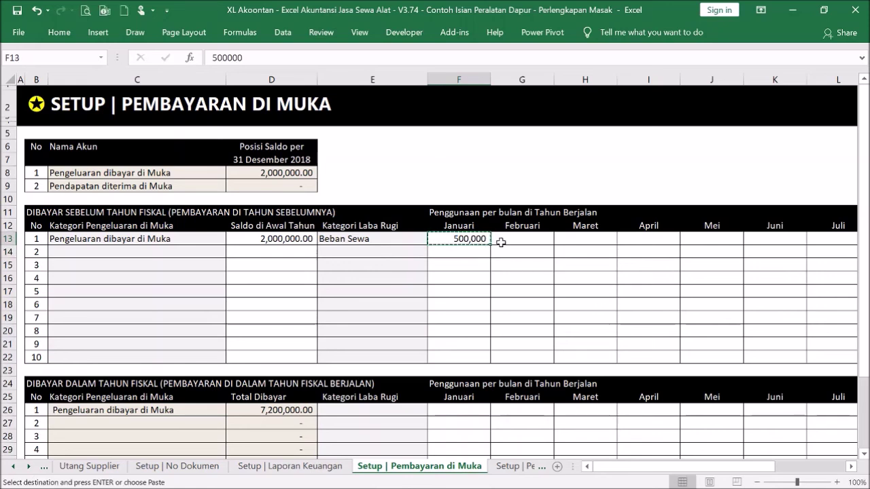
pyautogui.click(515, 239)
pyautogui.moveTo(515, 239); pyautogui.dragTo(637, 244)
pyautogui.rightClick(637, 245)
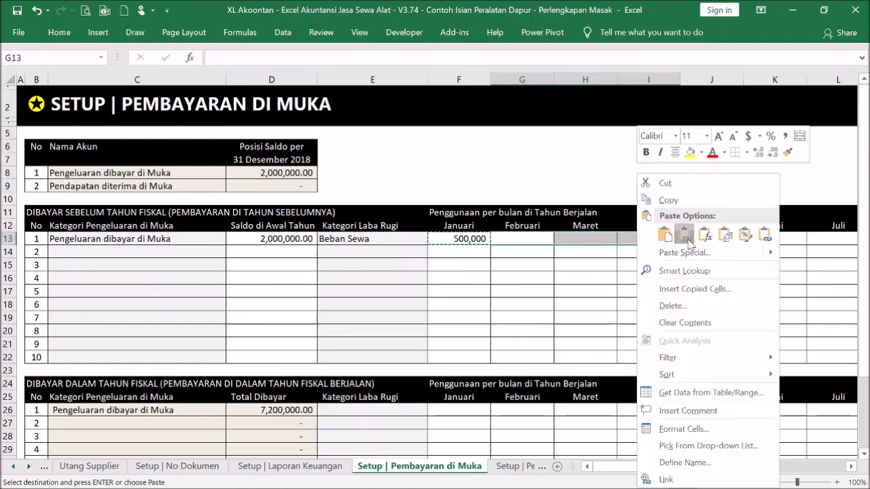
pyautogui.click(665, 235)
pyautogui.click(611, 262)
# Step: Review the DIBAYAR SEBELUM TAHUN FISKAL table and its Kategori Pengeluaran di Muka column
pyautogui.scroll(-3, 578, 291)
pyautogui.scroll(3, 579, 291)
pyautogui.click(494, 312)
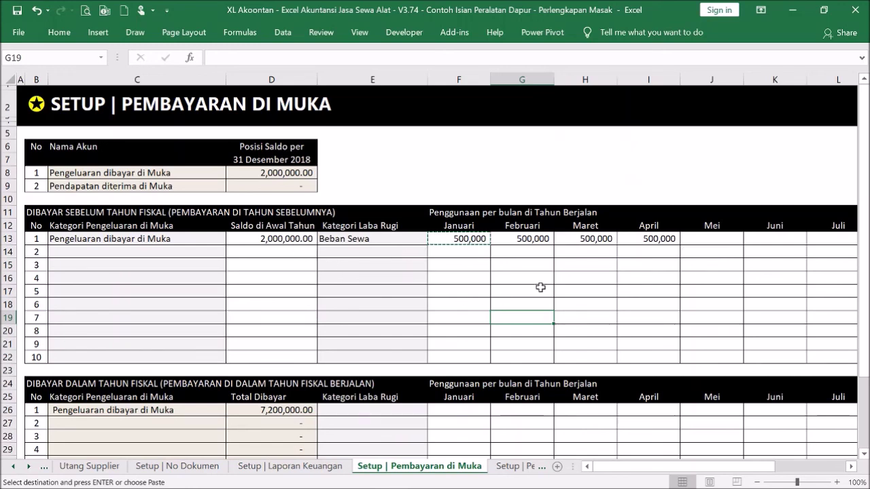
pyautogui.scroll(-1, 524, 287)
pyautogui.scroll(1, 299, 319)
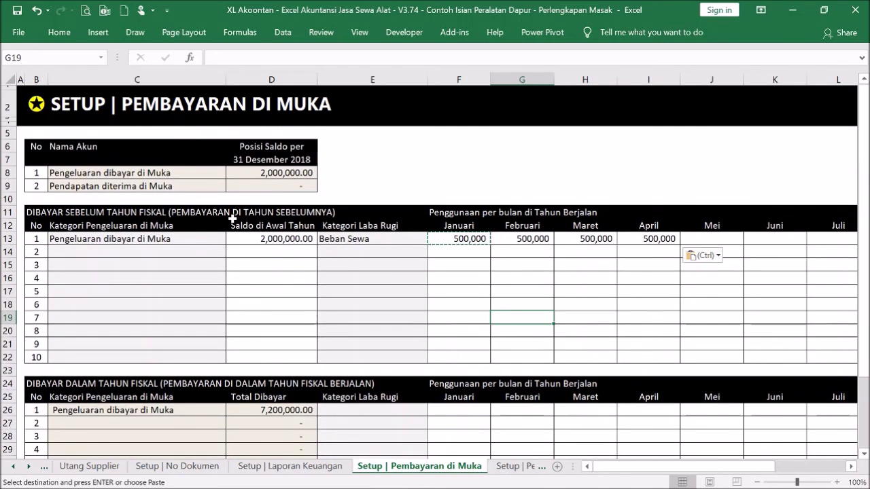
pyautogui.click(199, 227)
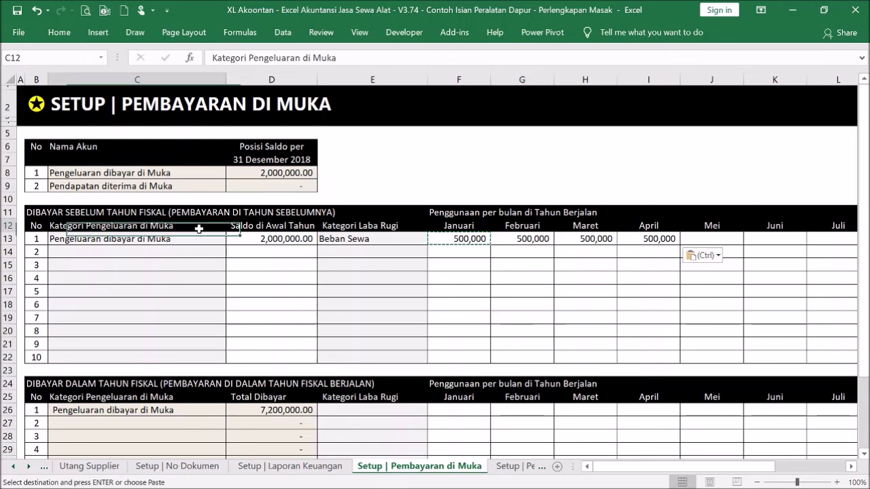
# Step: Inspect the categories, totals and monthly usage cells under DIBAYAR DALAM TAHUN FISKAL, and return to the main menu
pyautogui.scroll(-2, 167, 305)
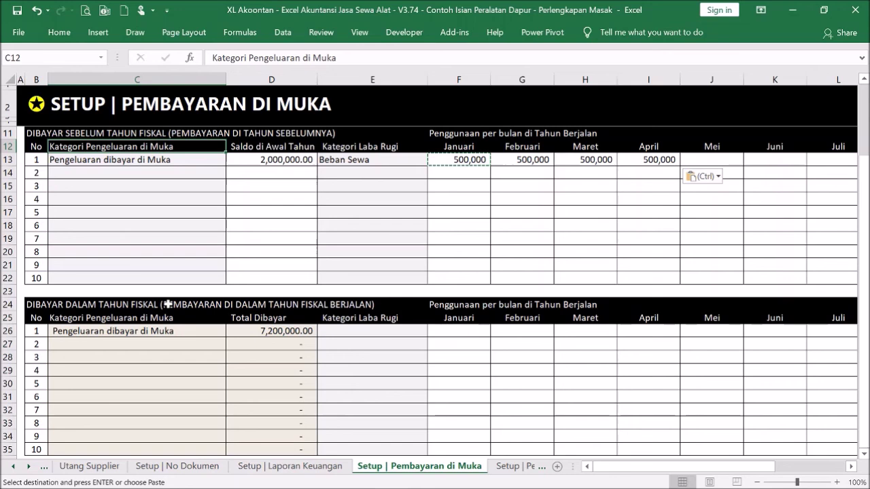
pyautogui.moveTo(140, 330); pyautogui.dragTo(259, 398)
pyautogui.click(352, 329)
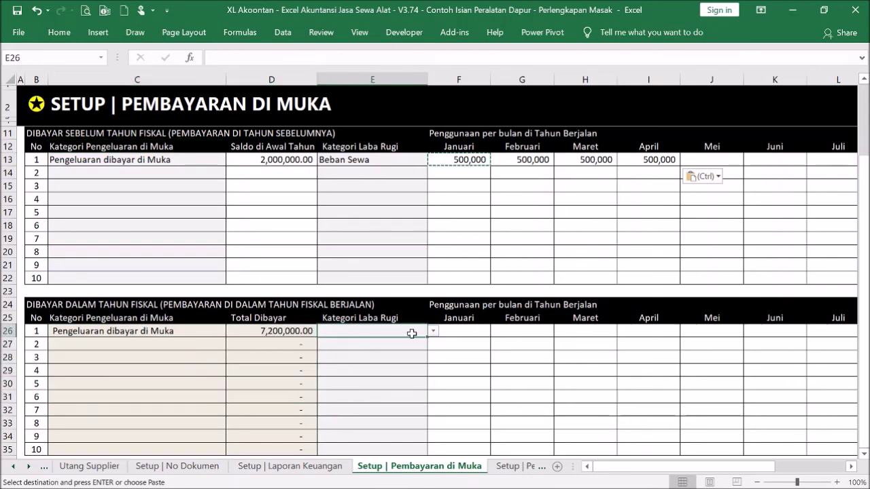
pyautogui.scroll(1, 509, 337)
pyautogui.scroll(1, 509, 337)
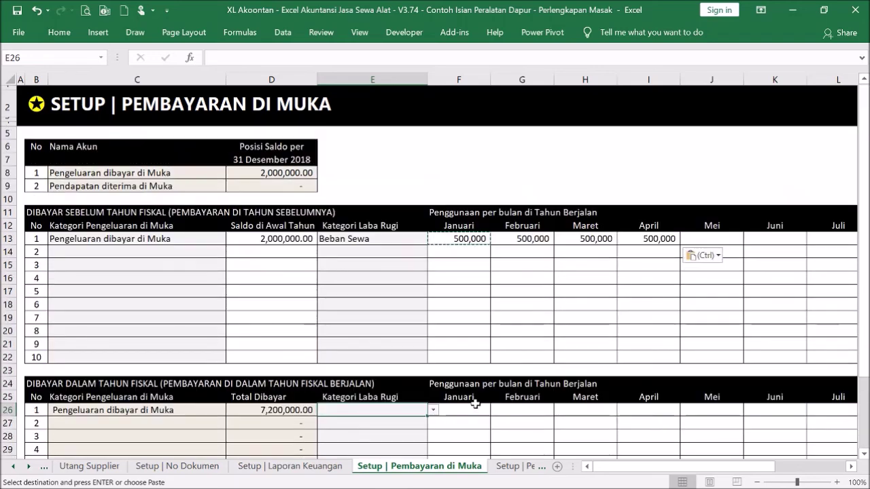
pyautogui.moveTo(469, 409); pyautogui.dragTo(757, 425)
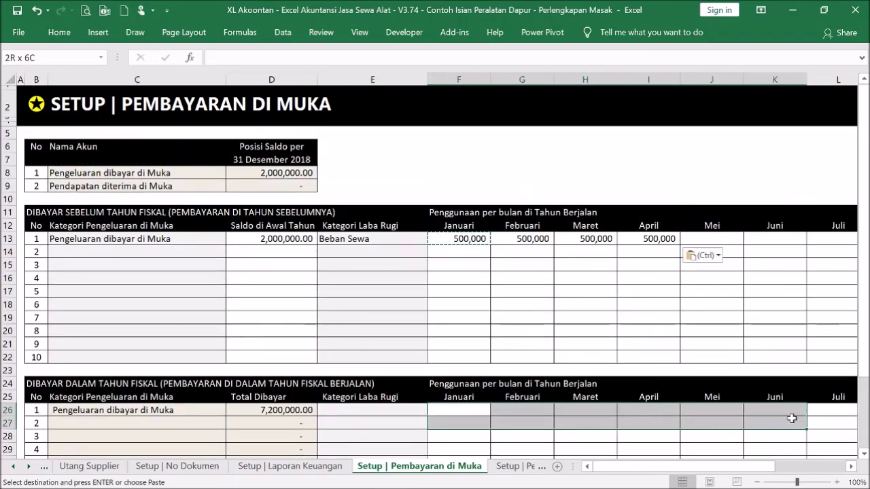
pyautogui.click(635, 340)
pyautogui.click(37, 103)
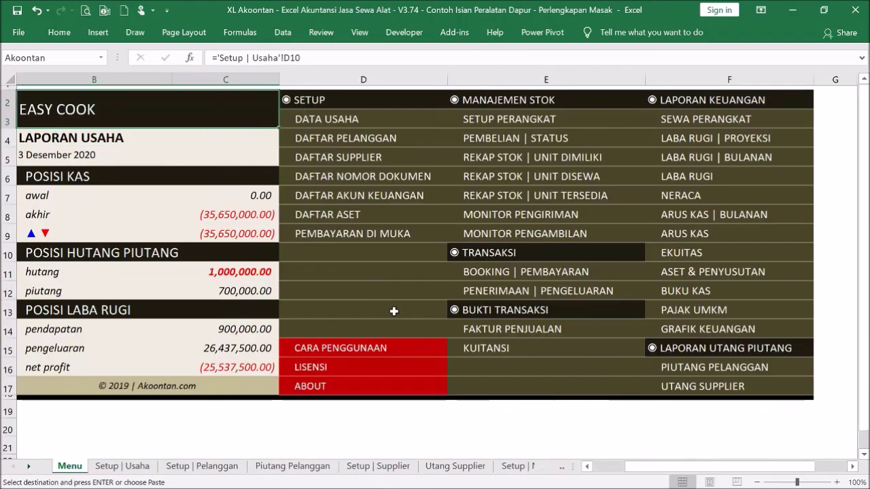